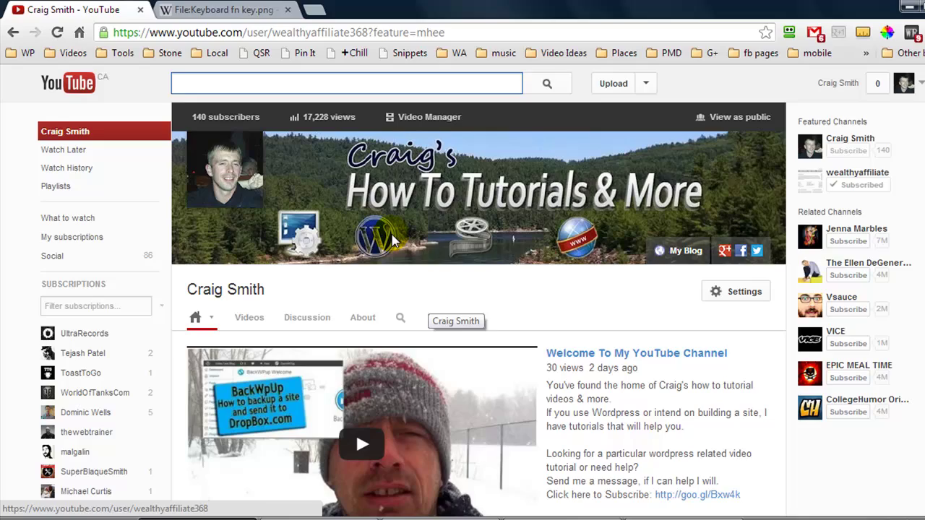
- After a look at the Wikipedia fn key page, paste the YouTube channel screenshot into Paint
left_click(223, 9)
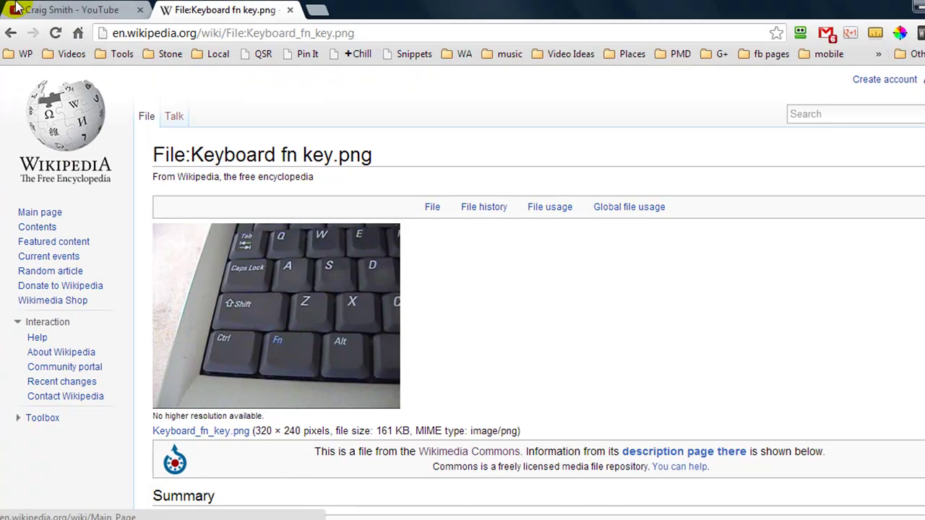
left_click(17, 8)
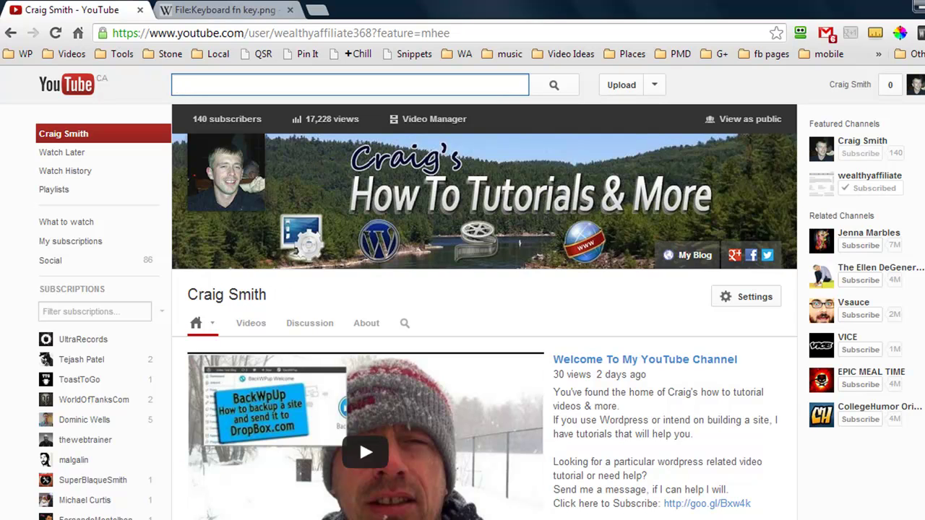
key("alt+Tab")
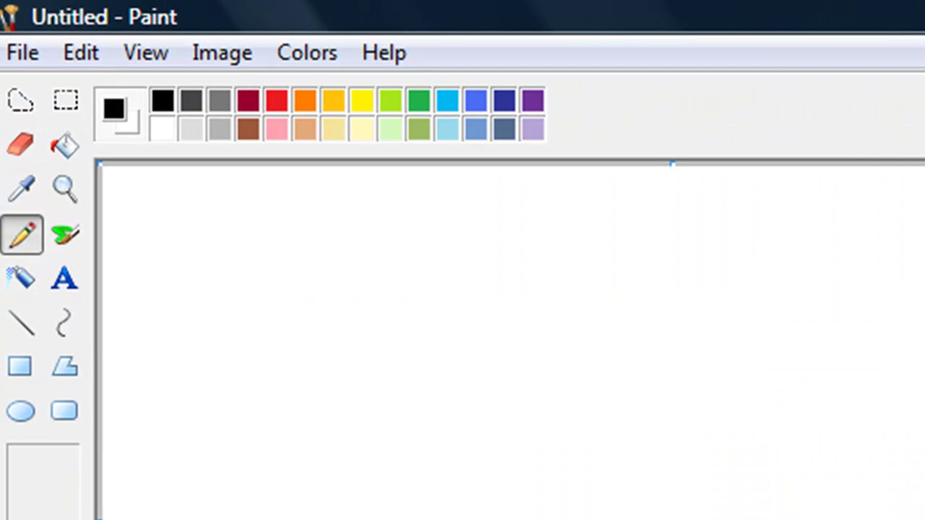
left_click(81, 52)
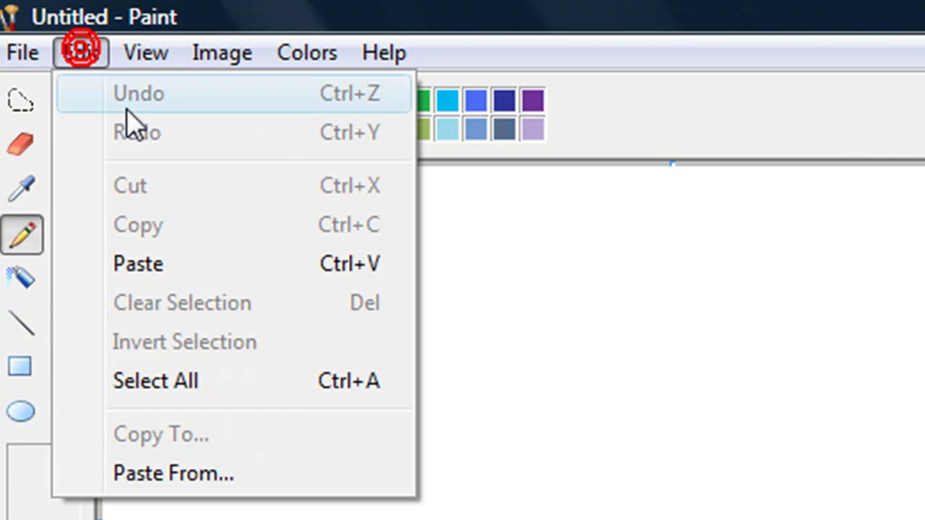
left_click(174, 268)
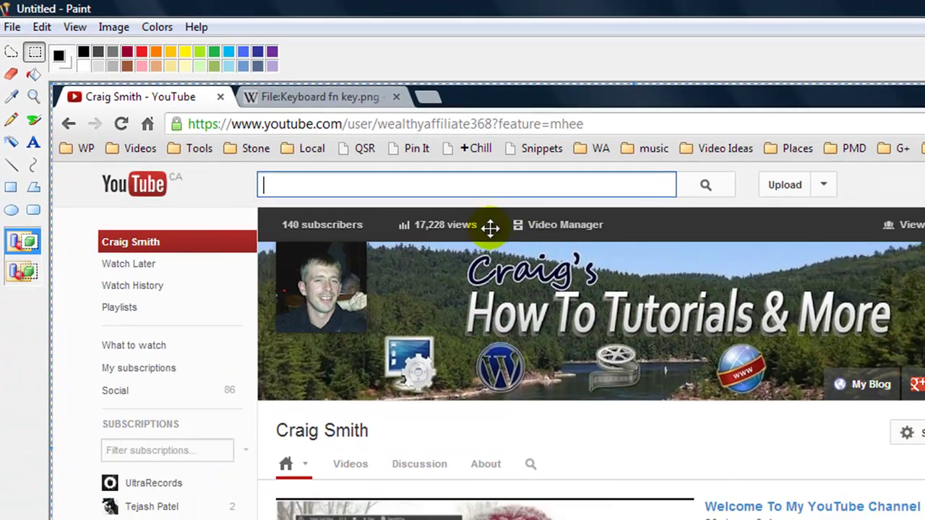
- Shrink the pasted screenshot to fit the canvas and close the File menu without saving
left_click_drag(52, 85, 174, 160)
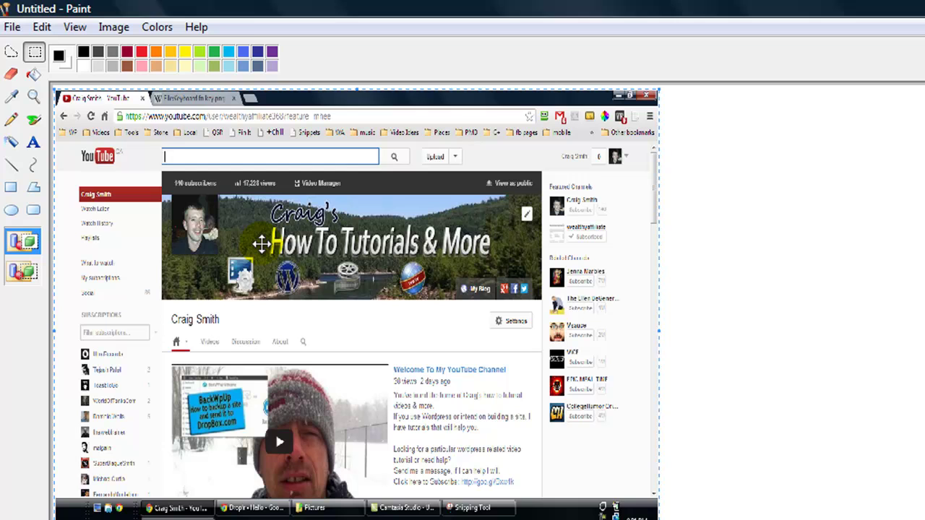
left_click(12, 27)
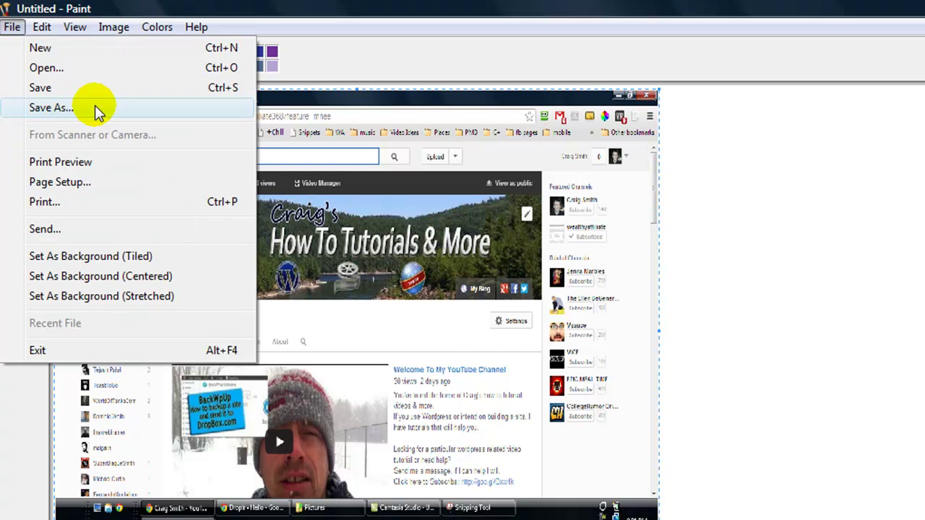
left_click(795, 133)
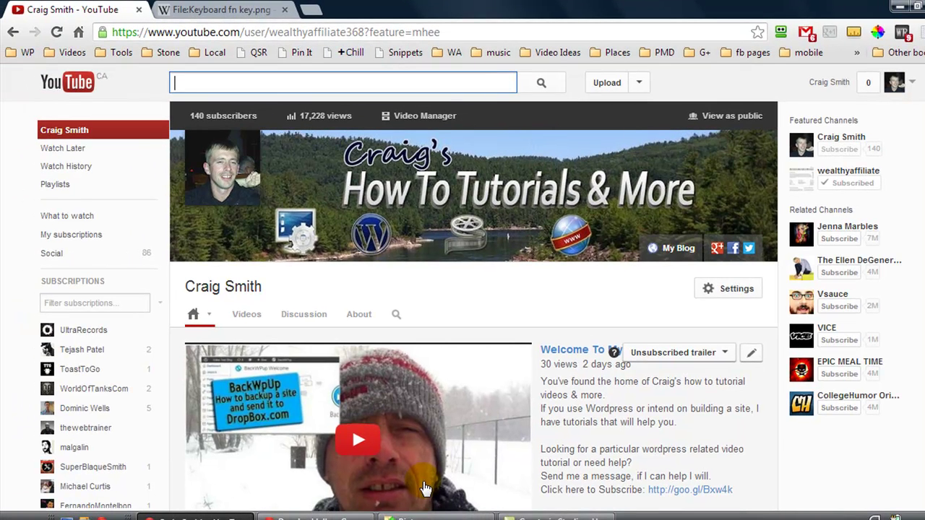
- Bring up the droplr.com home page and scroll through its upload-and-share steps and app downloads
left_click(340, 514)
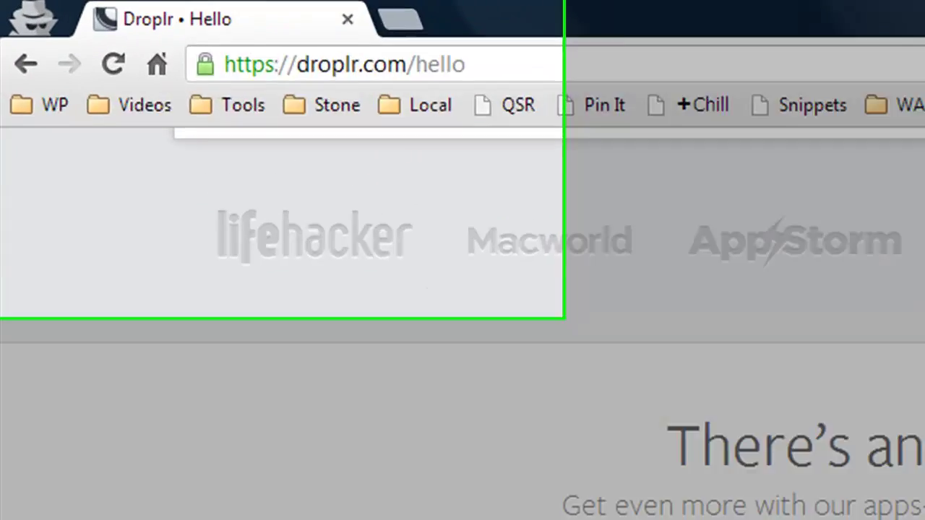
key("Home")
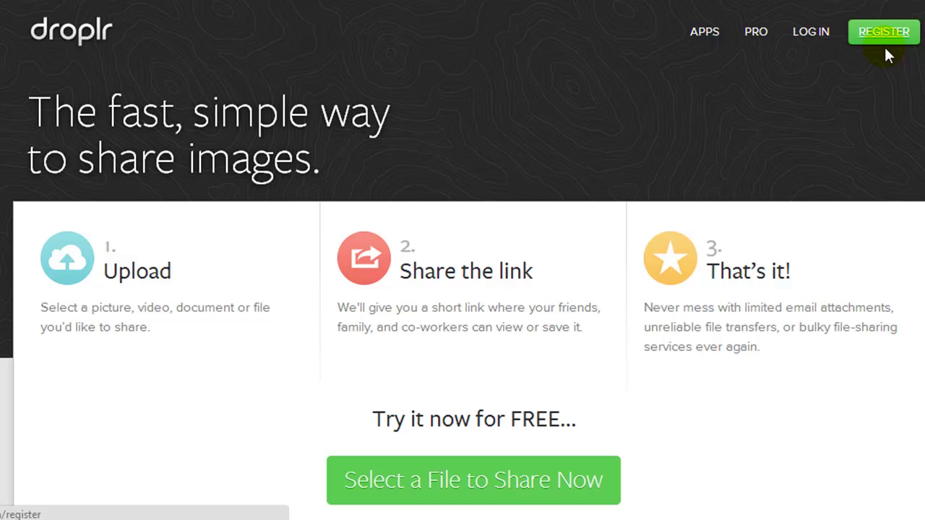
scroll(915, 105, "down", 7)
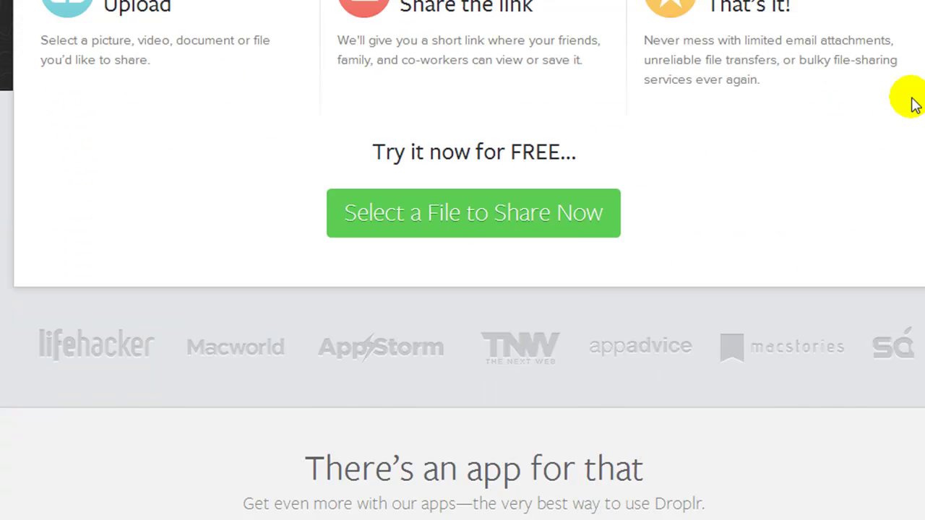
scroll(186, 351, "down", 1)
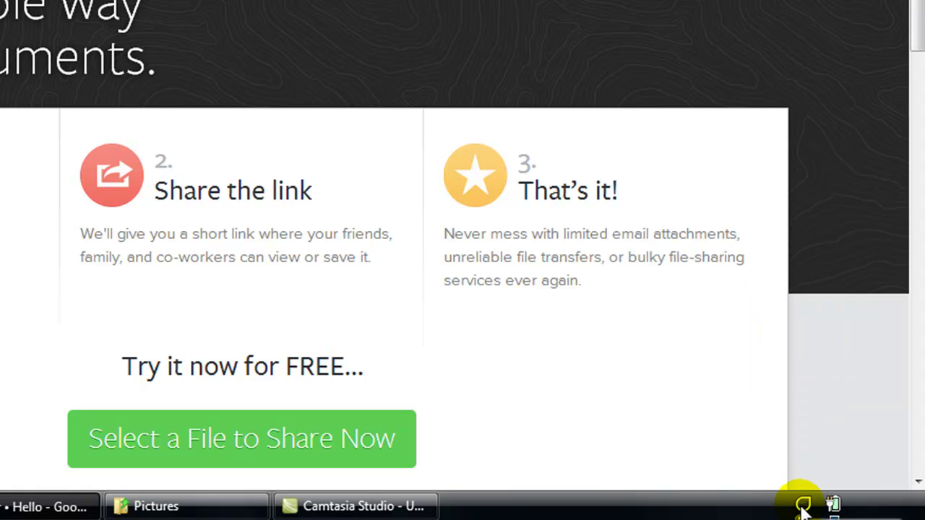
- Show the Droplr drop zone from the tray icon and move it near the top of the screen
left_click(802, 504)
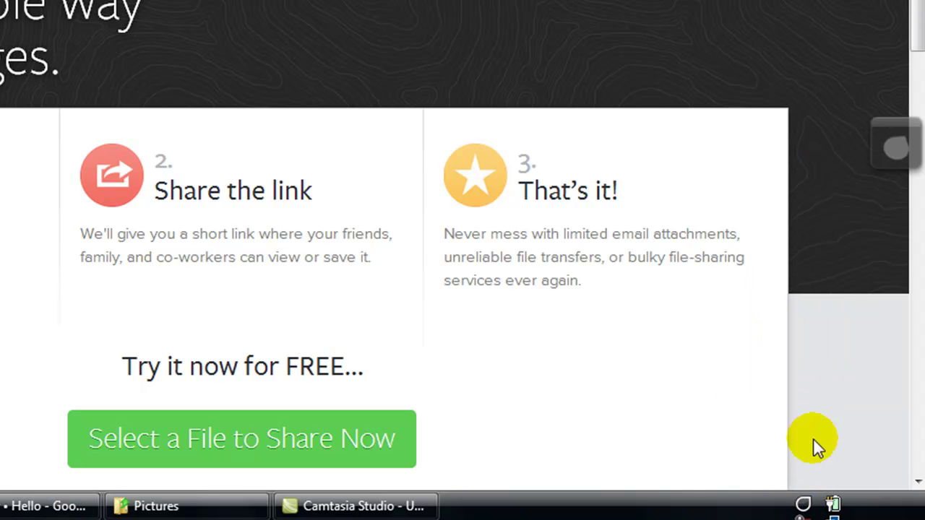
left_click_drag(892, 128, 816, 46)
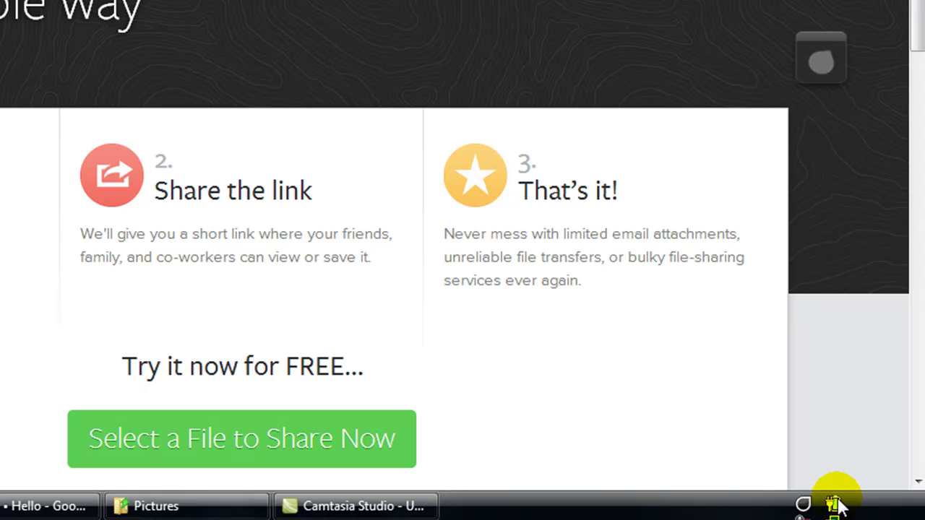
left_click(803, 505)
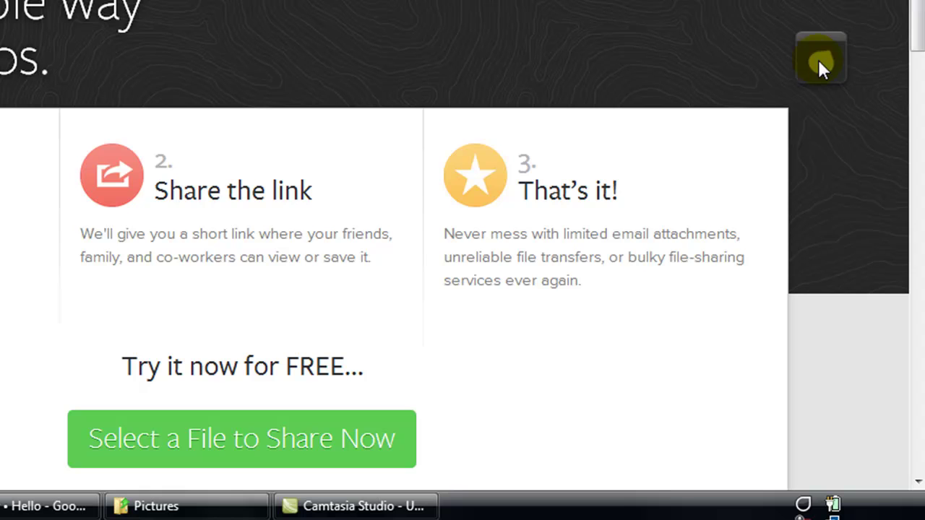
left_click(820, 49)
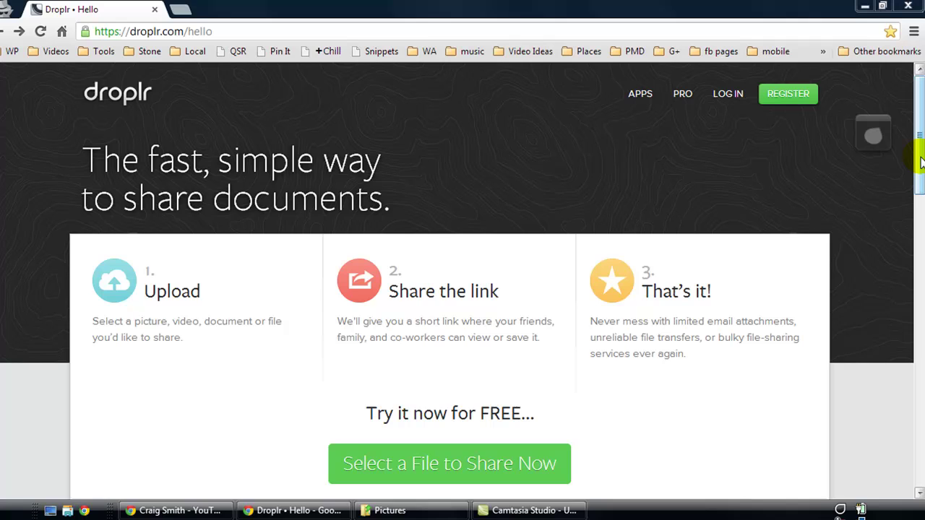
- Use the drop zone's Grab screenshot action to capture the top section of the droplr.com page
left_click(876, 132)
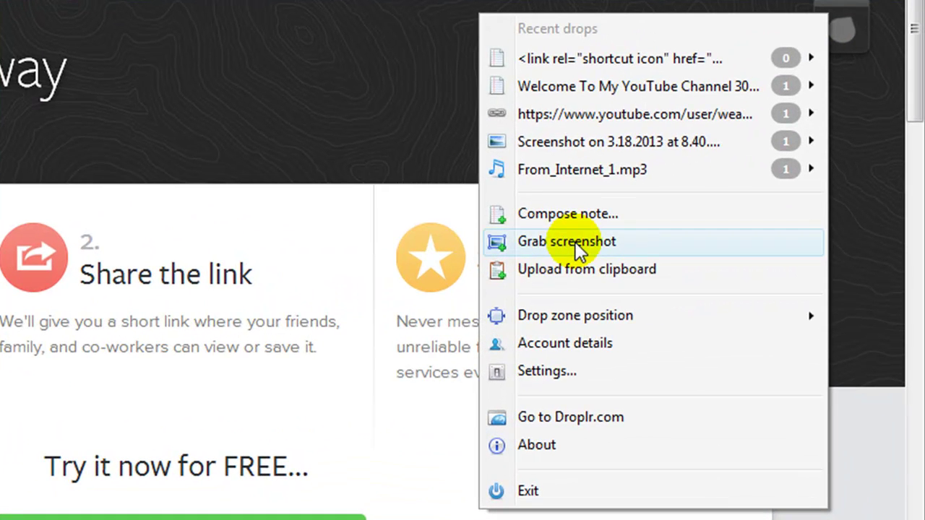
left_click(578, 244)
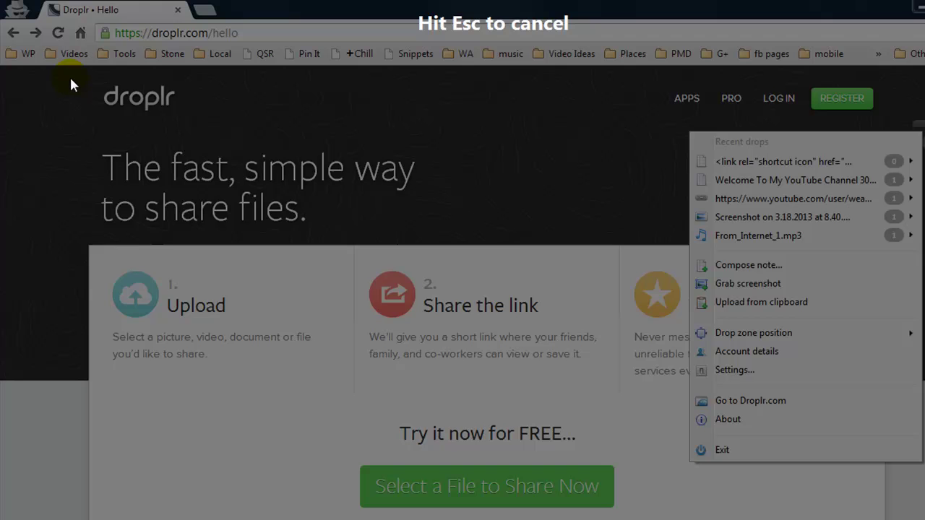
left_click_drag(69, 76, 604, 392)
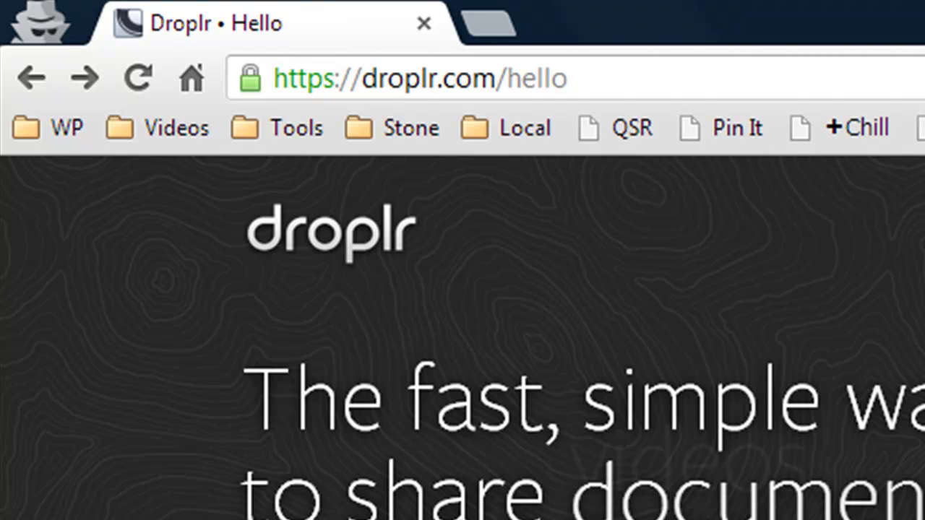
- Paste the screenshot's short link d.pr/i/zZYn into a new tab and load it
left_click(481, 26)
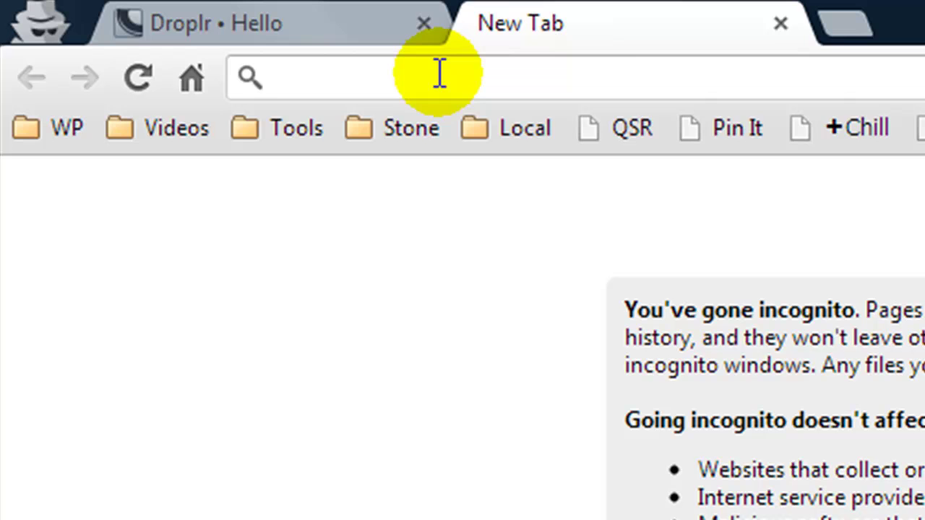
type("http://d.pr/i/zZYn")
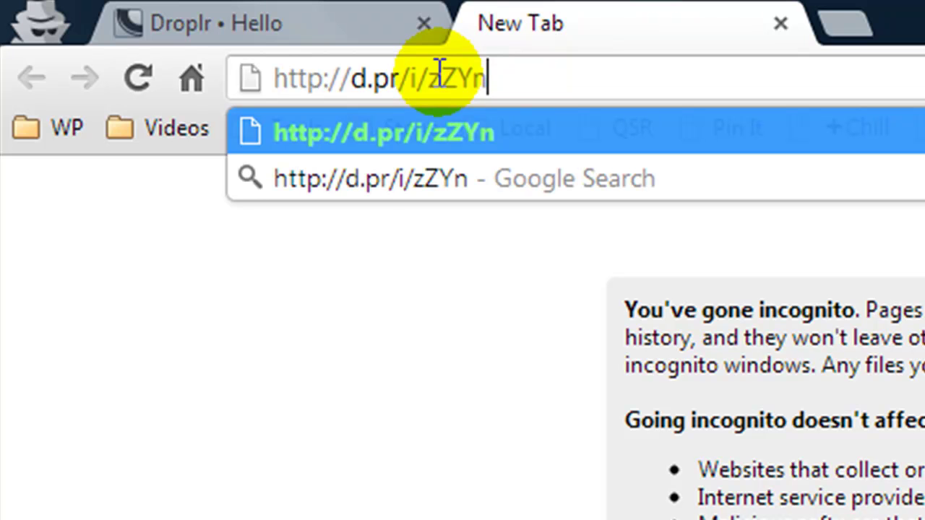
key("Return")
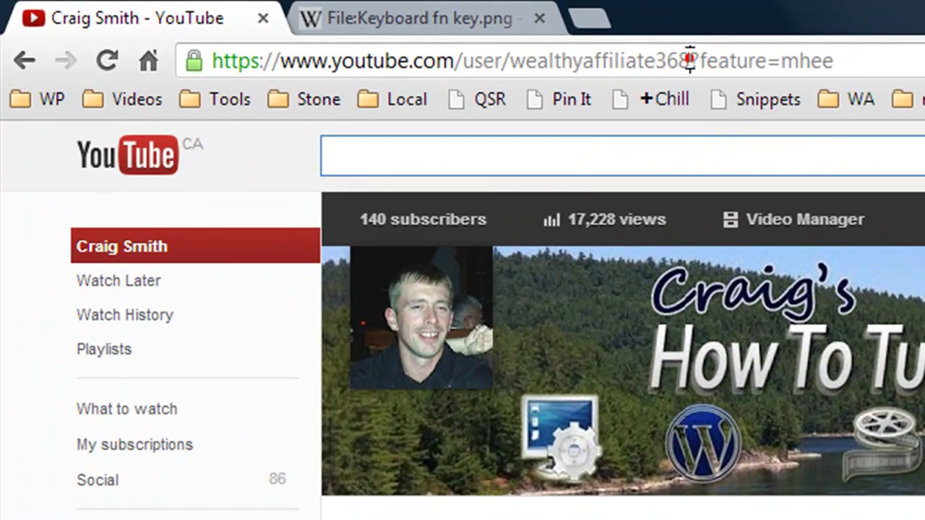
- Copy the YouTube channel address from the address bar and upload it to Droplr from the clipboard
left_click_drag(371, 32, 360, 32)
left_click_drag(671, 61, 210, 61)
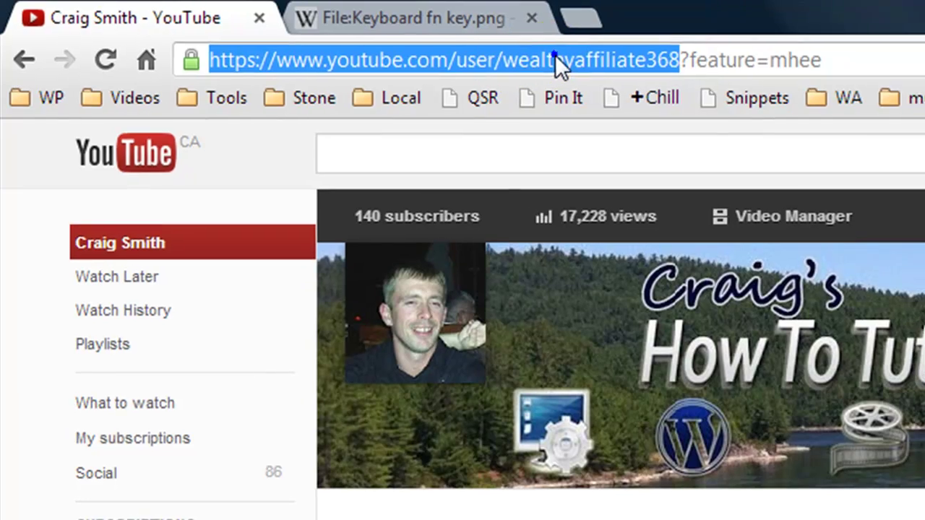
right_click(562, 58)
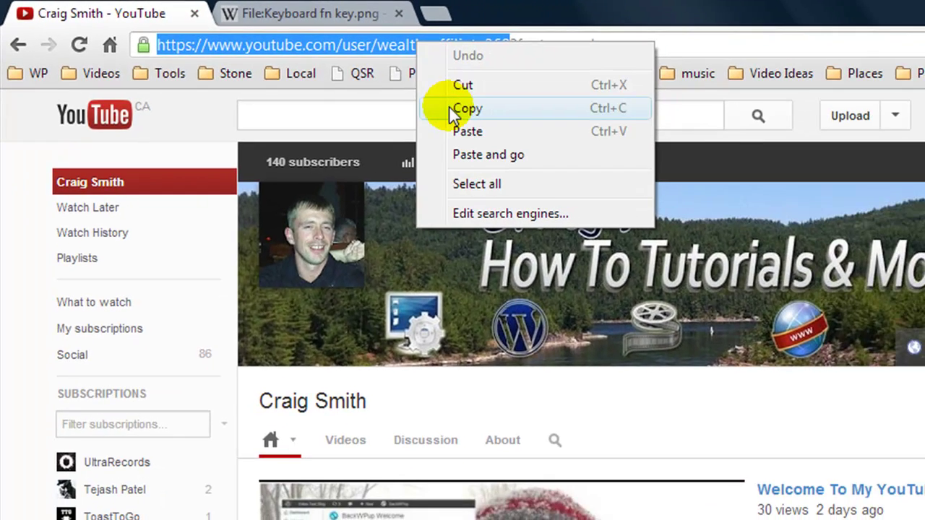
left_click(462, 108)
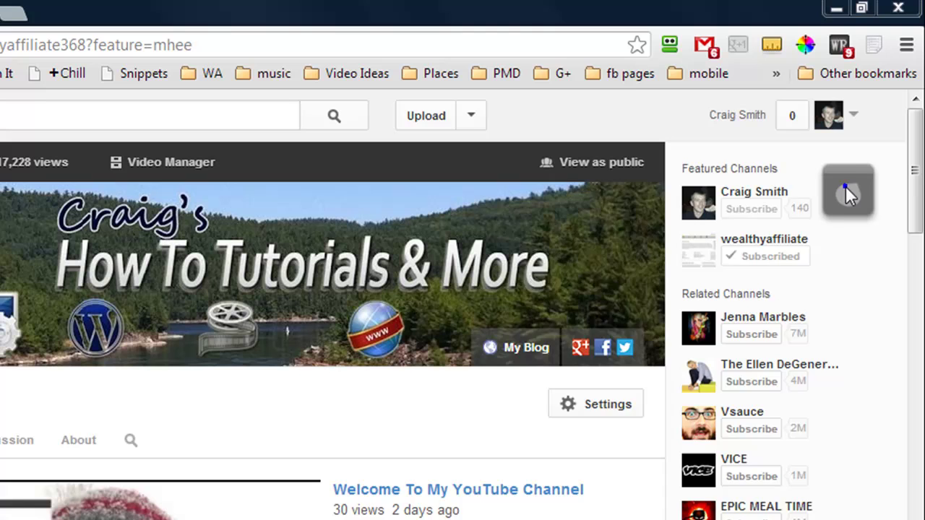
left_click(846, 190)
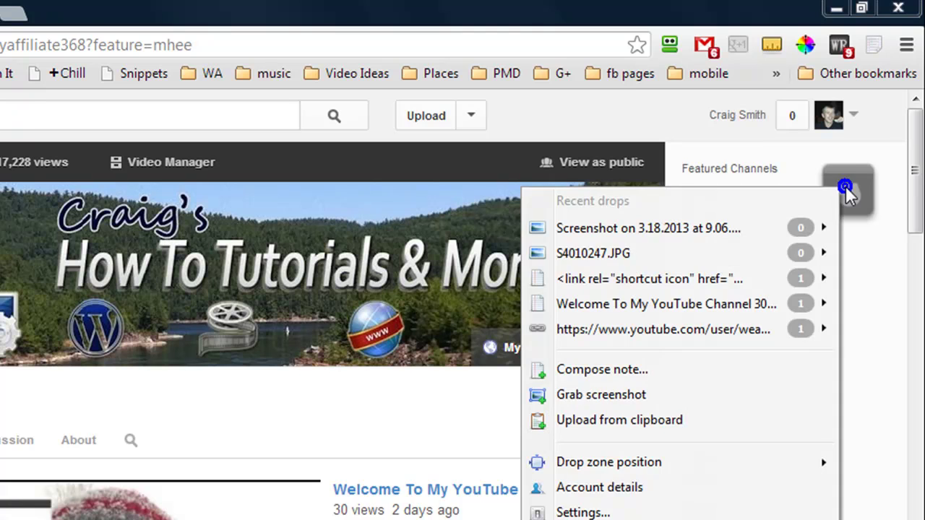
left_click(602, 424)
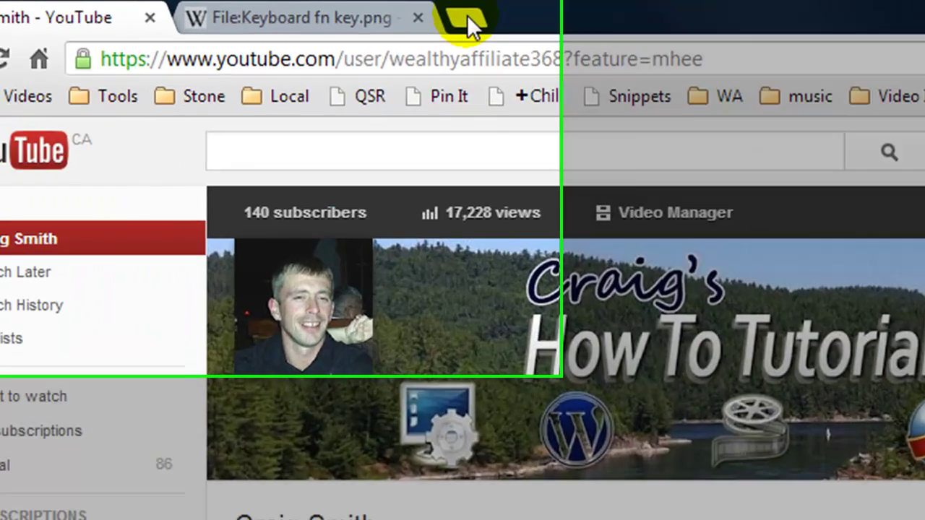
- Load the short link d.pr/CkEk in a new tab to confirm it redirects to the YouTube channel
left_click(274, 15)
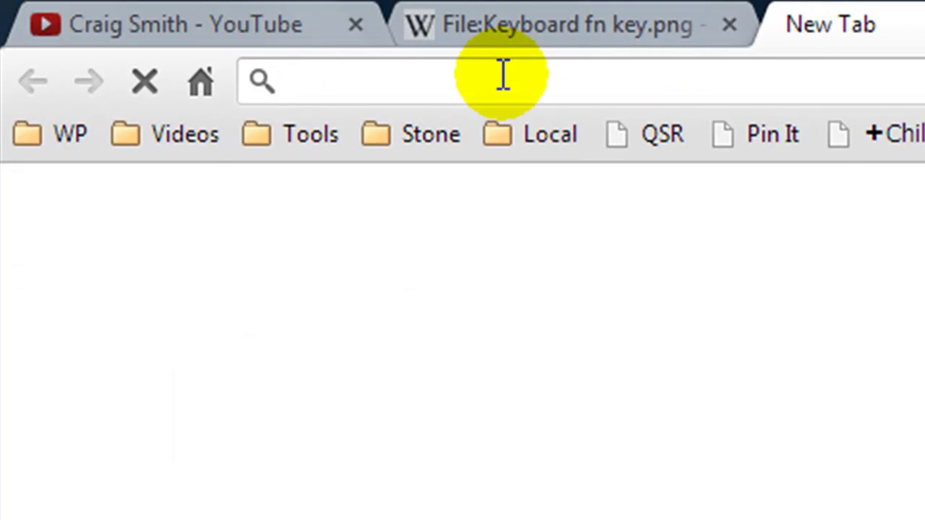
key("ctrl+v")
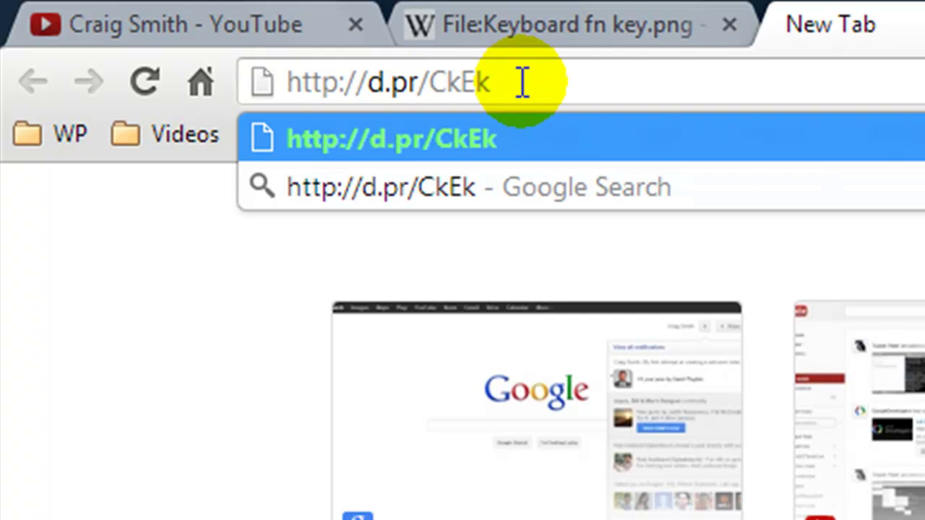
key("Return")
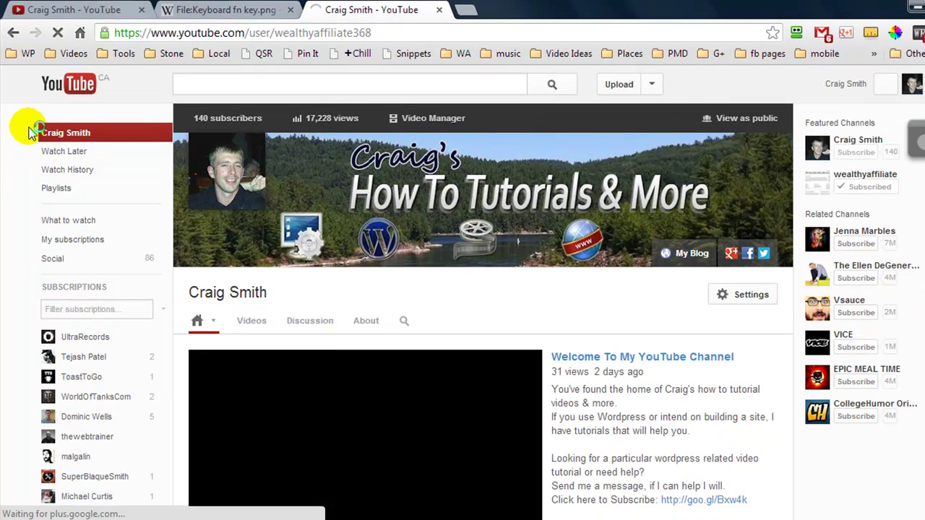
- Copy the channel's welcome description text from the YouTube page
scroll(769, 371, "down", 2)
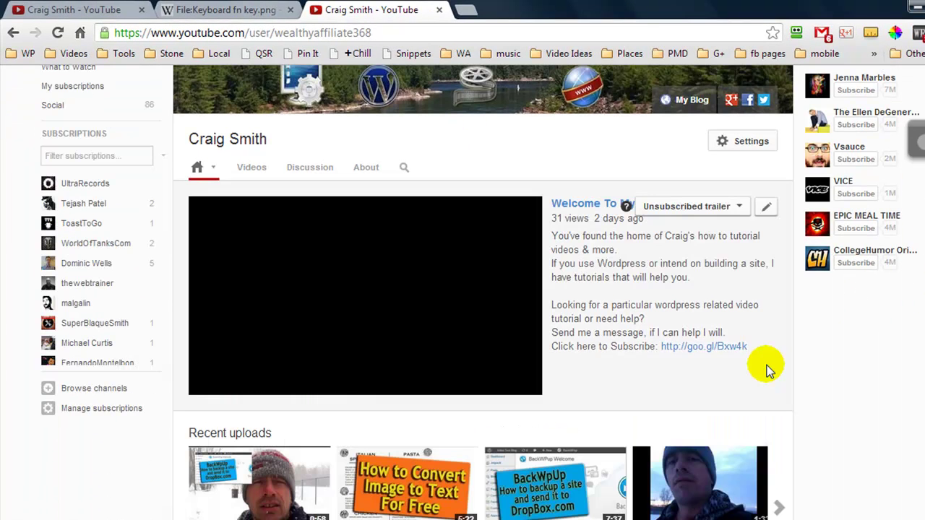
left_click_drag(751, 350, 575, 218)
right_click(575, 218)
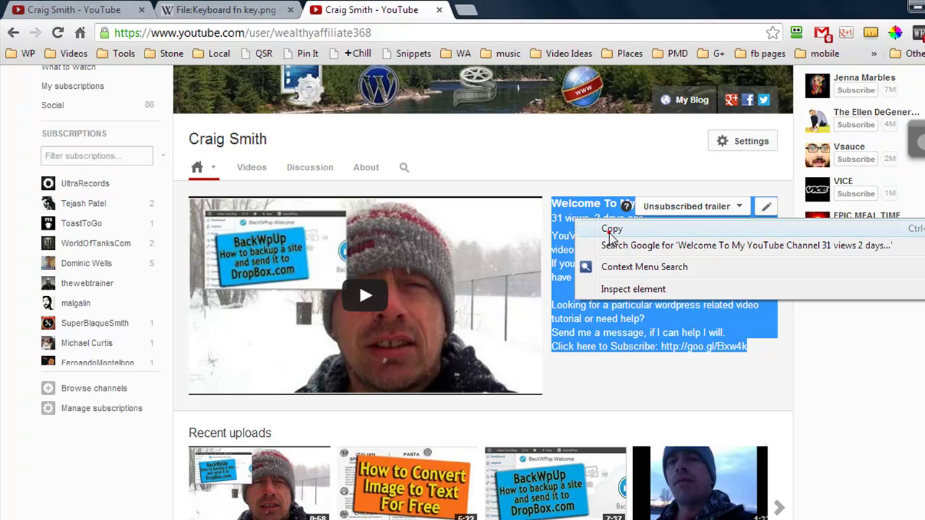
left_click(608, 232)
- Upload the copied description to Droplr from the clipboard as a Plain Text note
right_click(916, 136)
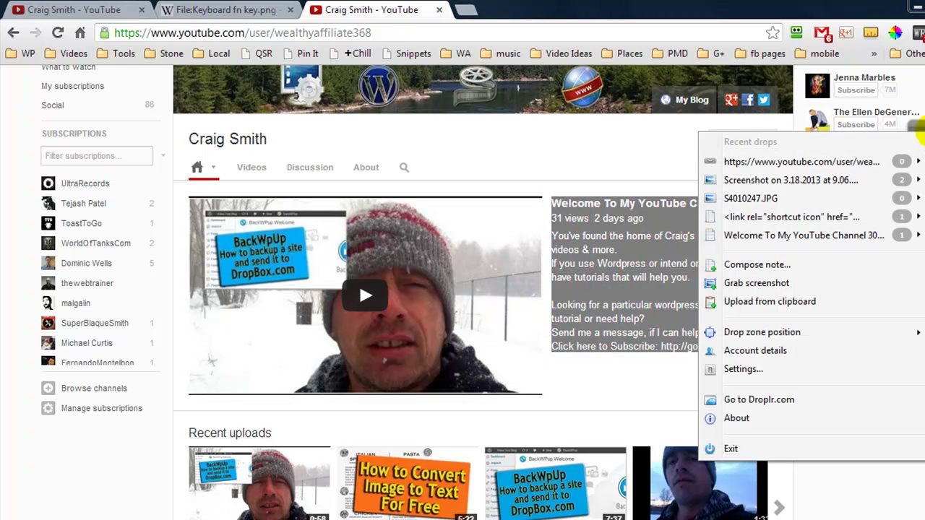
left_click(797, 304)
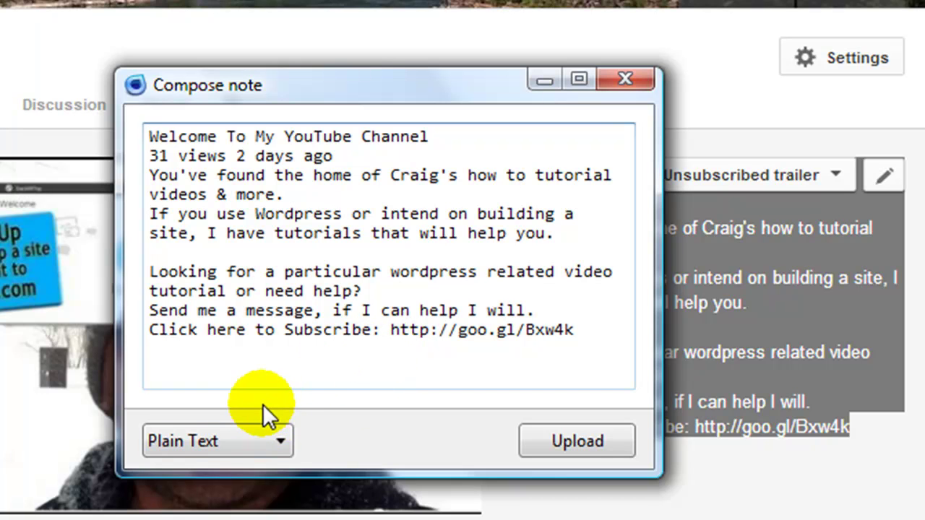
left_click(282, 441)
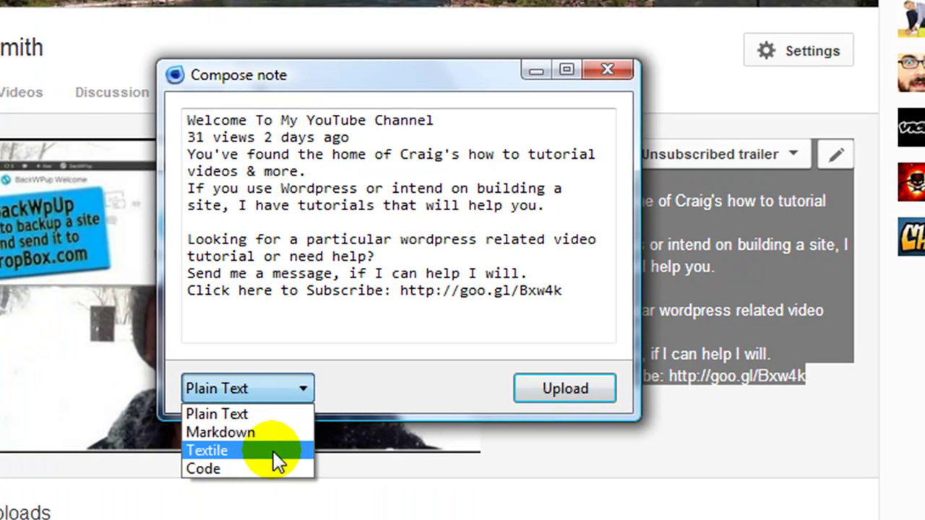
left_click(257, 416)
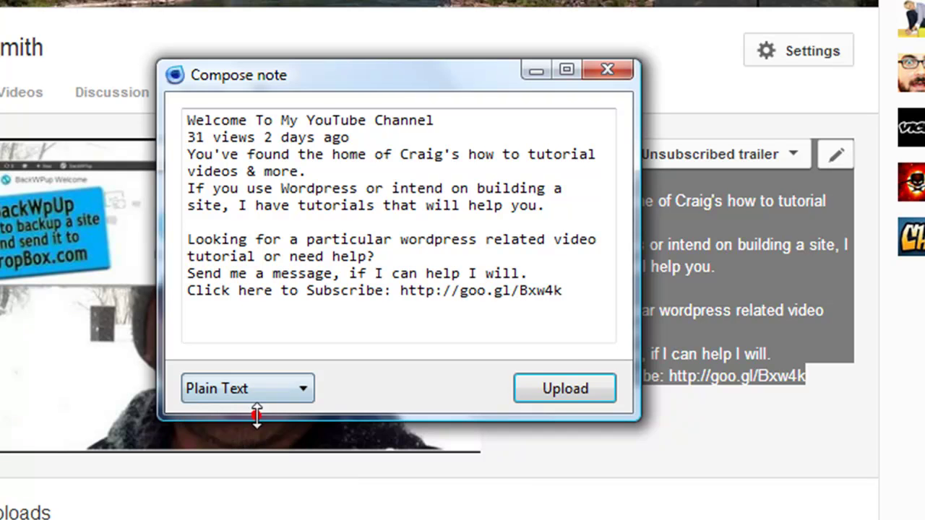
left_click(554, 383)
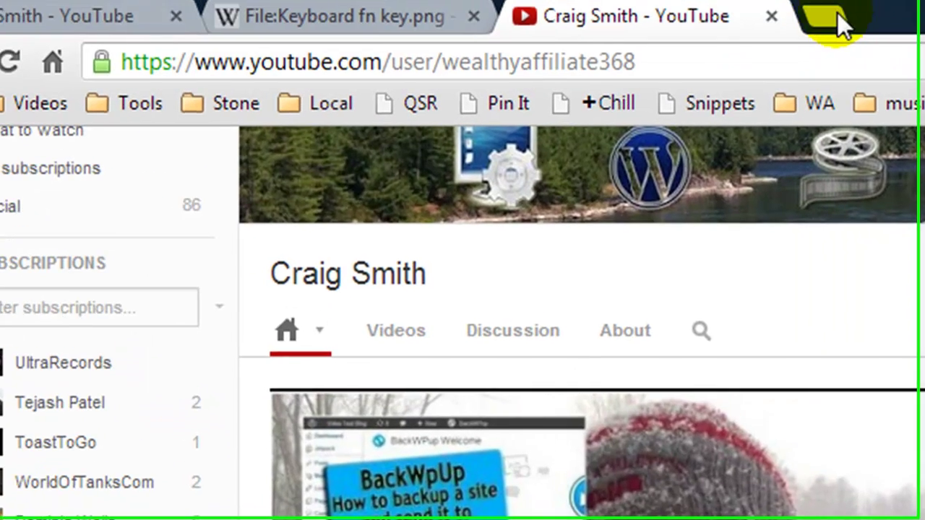
- Open the note link d.pr/n/ZOjy in a new tab and select the displayed welcome text
left_click(837, 11)
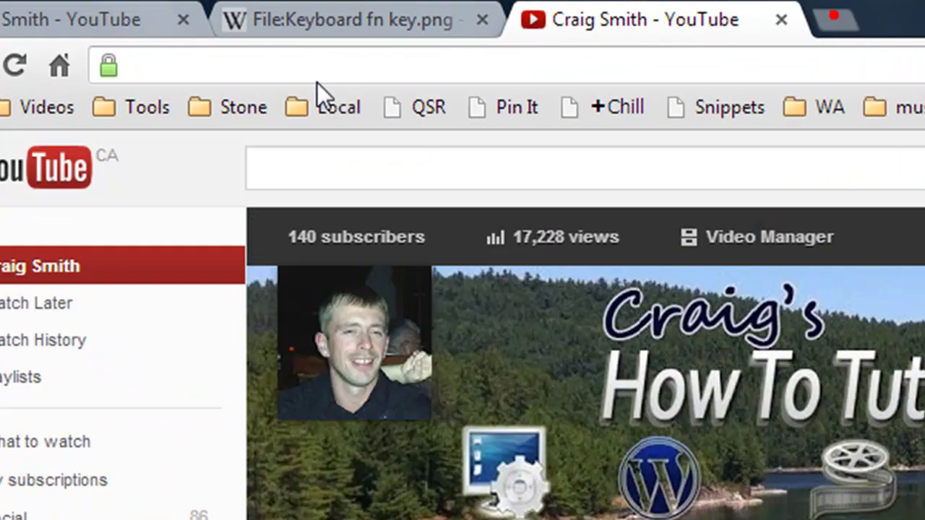
right_click(281, 59)
left_click(341, 190)
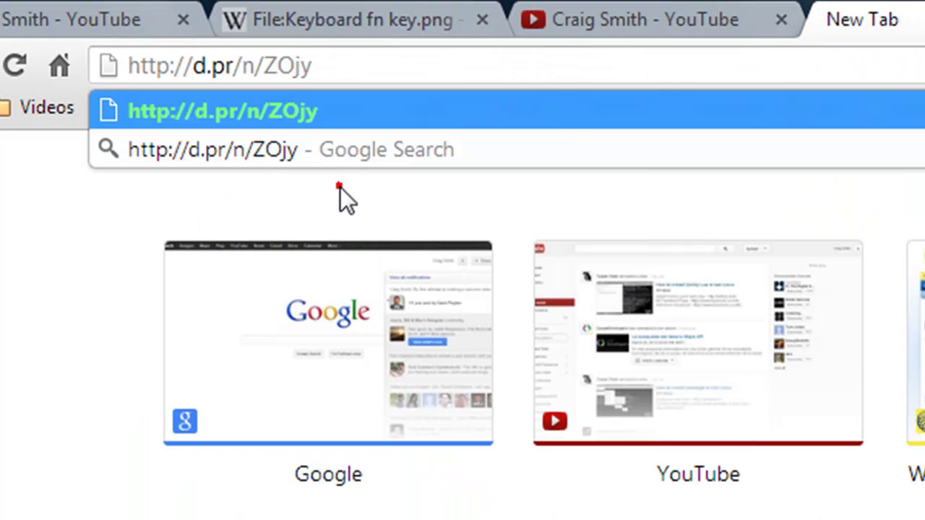
key("Return")
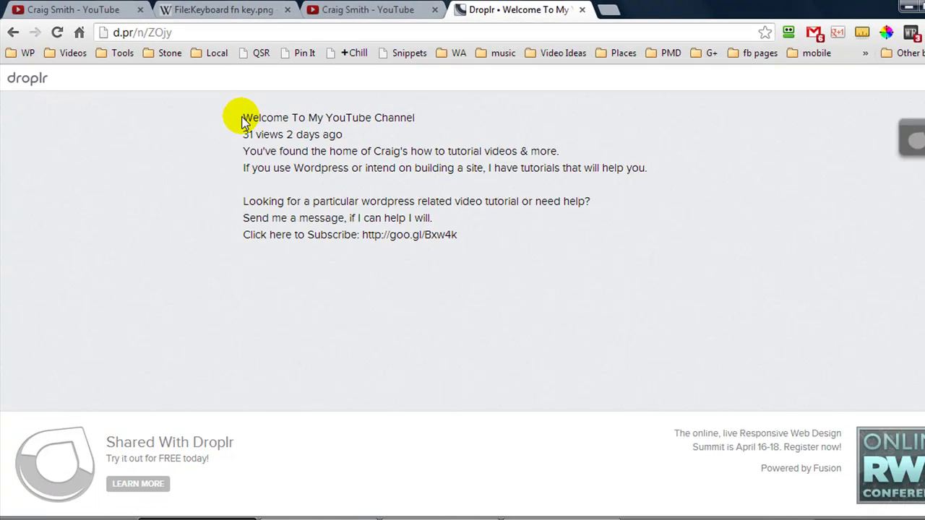
left_click_drag(274, 145, 653, 317)
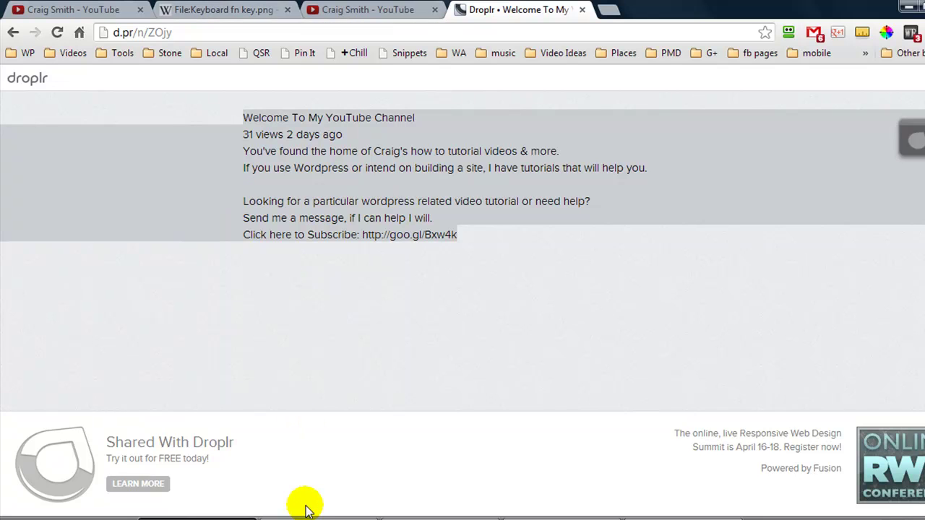
- Copy lines 22 to 27 of header.php in Notepad++
left_click(712, 519)
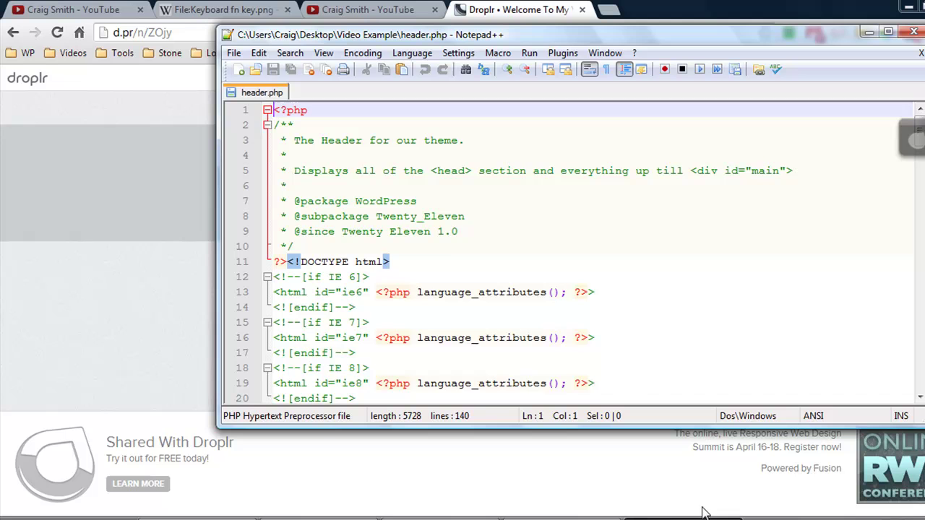
scroll(490, 223, "down", 2)
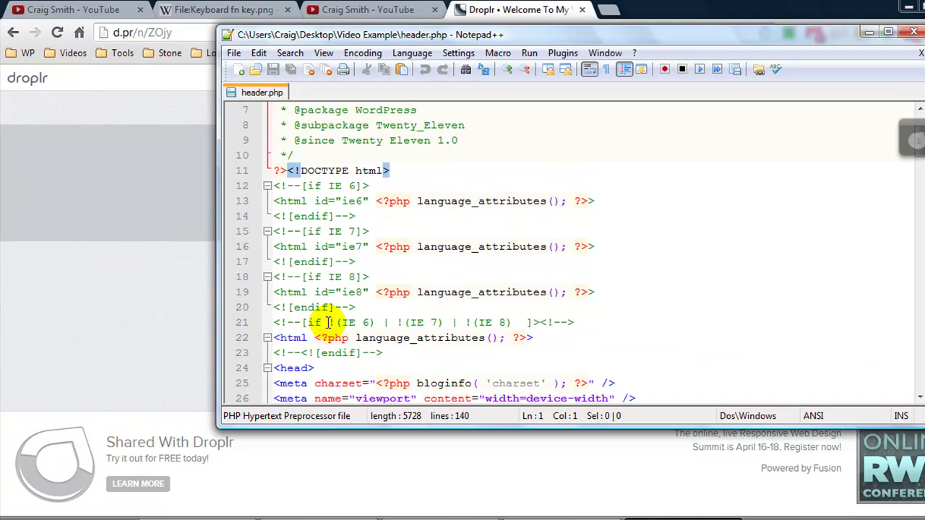
scroll(318, 325, "down", 3)
left_click_drag(273, 201, 426, 278)
right_click(335, 251)
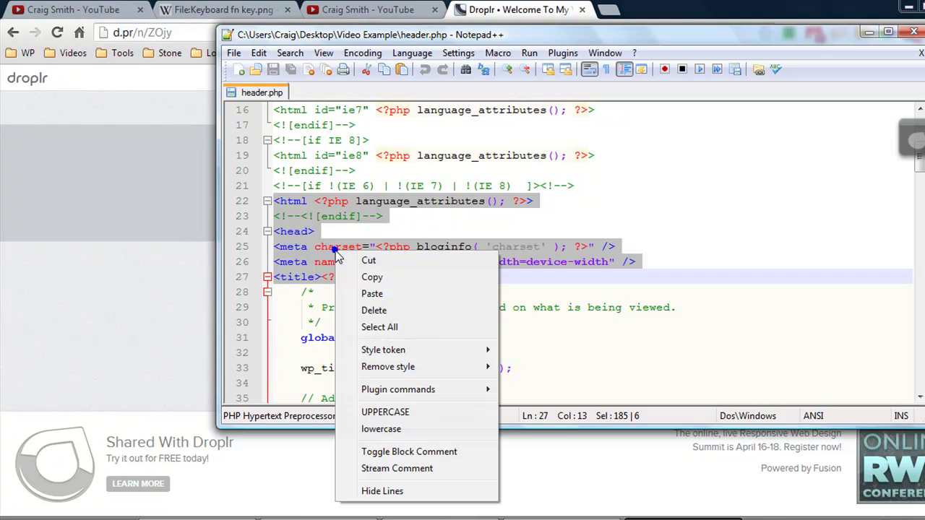
left_click(370, 279)
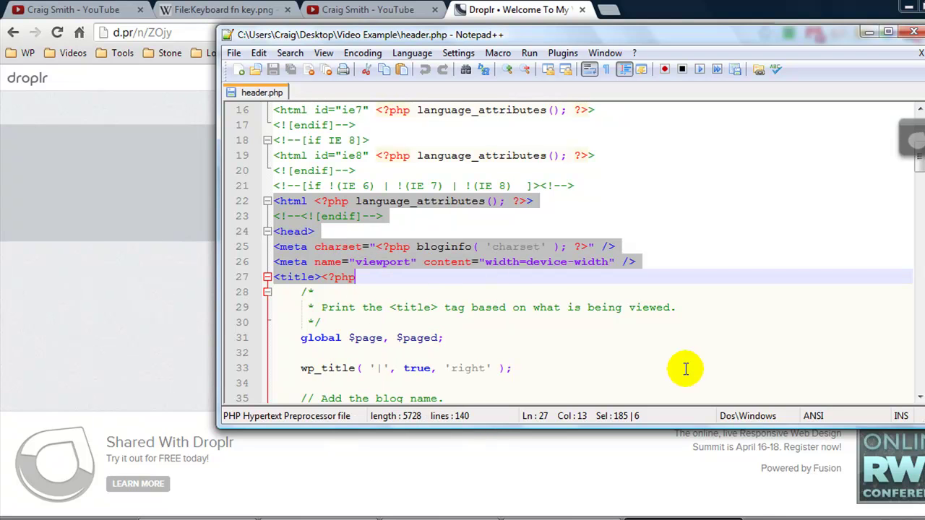
- Compose a Droplr note from the copied lines, set its format to Code, and upload it
left_click(910, 129)
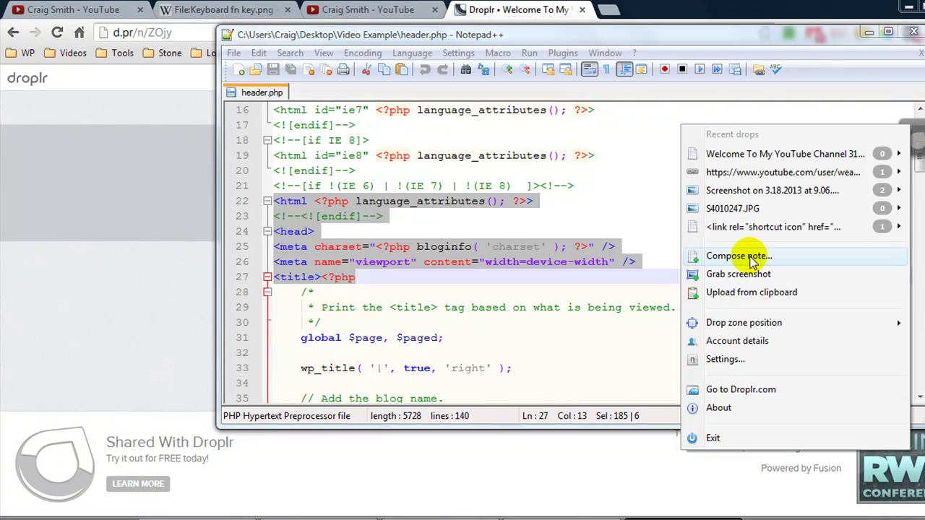
left_click(727, 293)
left_click(372, 351)
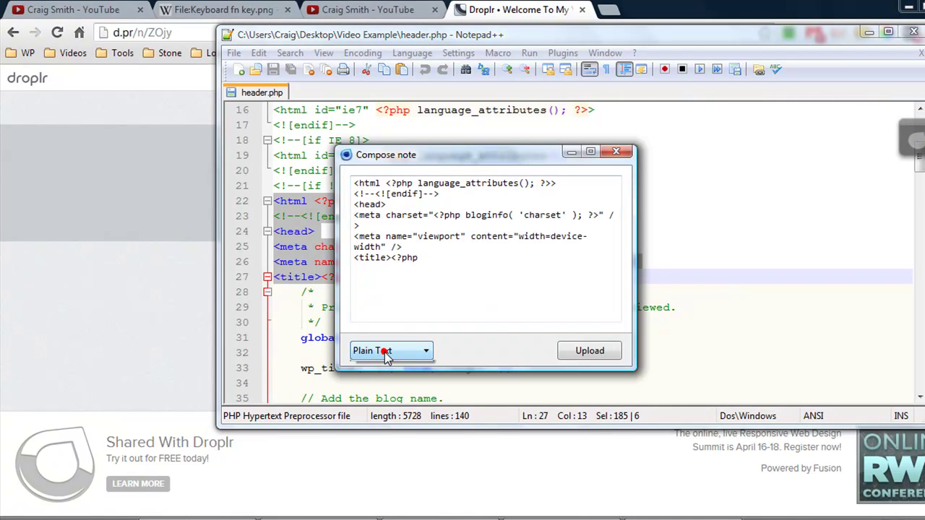
left_click(388, 401)
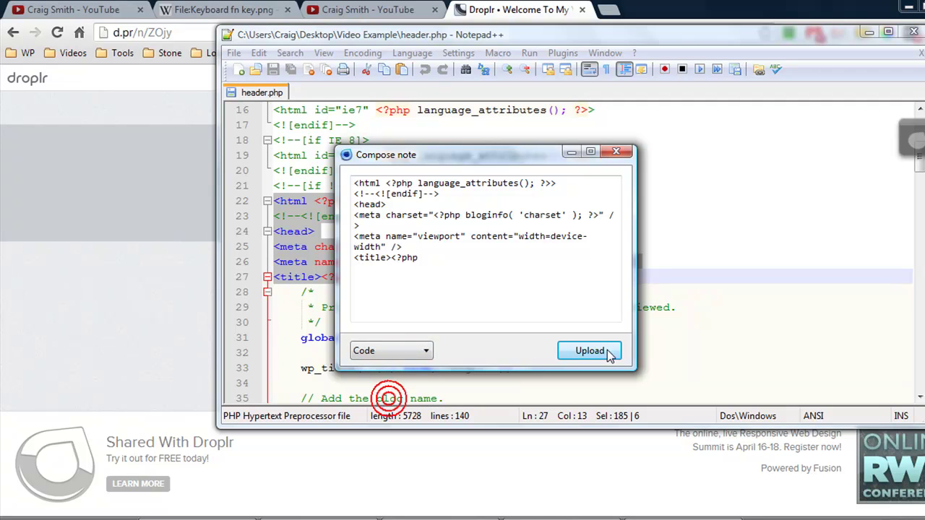
left_click(605, 350)
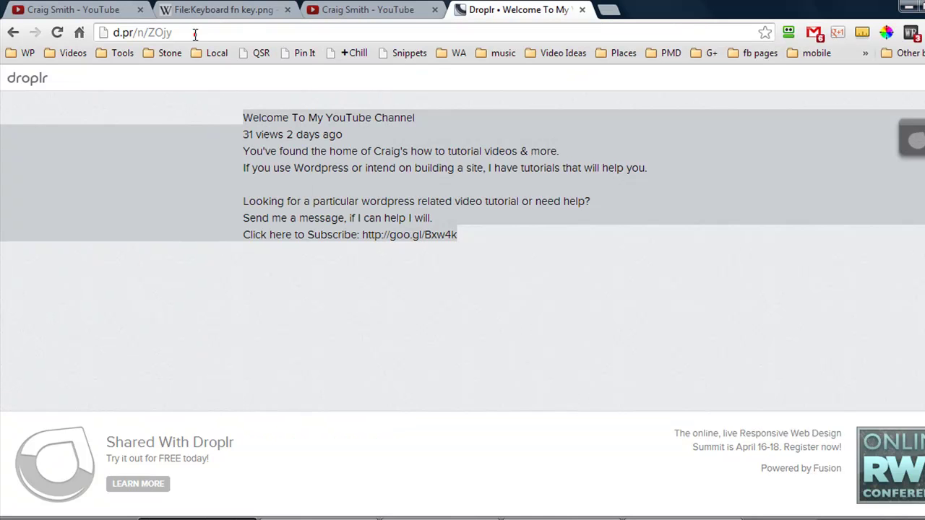
- Open the pasted code note link d.pr/n/i3jq in Chrome
left_click(193, 34)
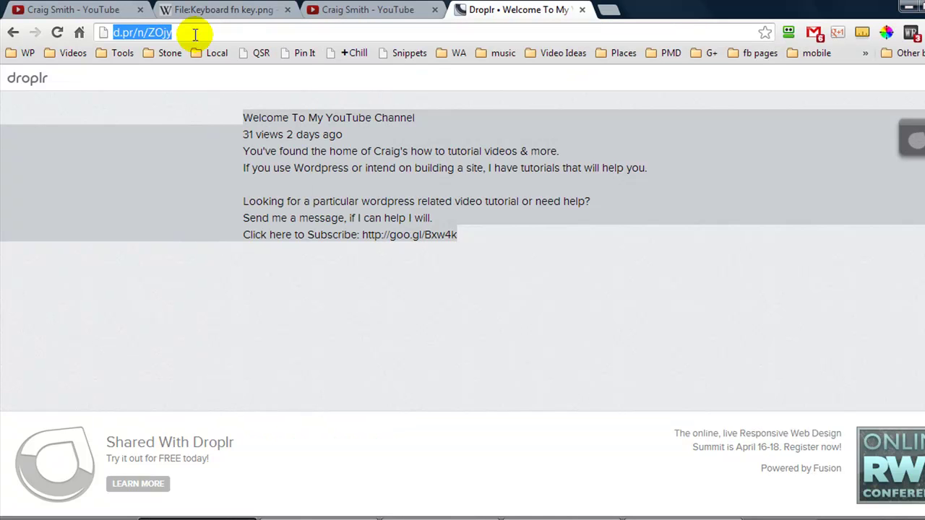
key("ctrl+v")
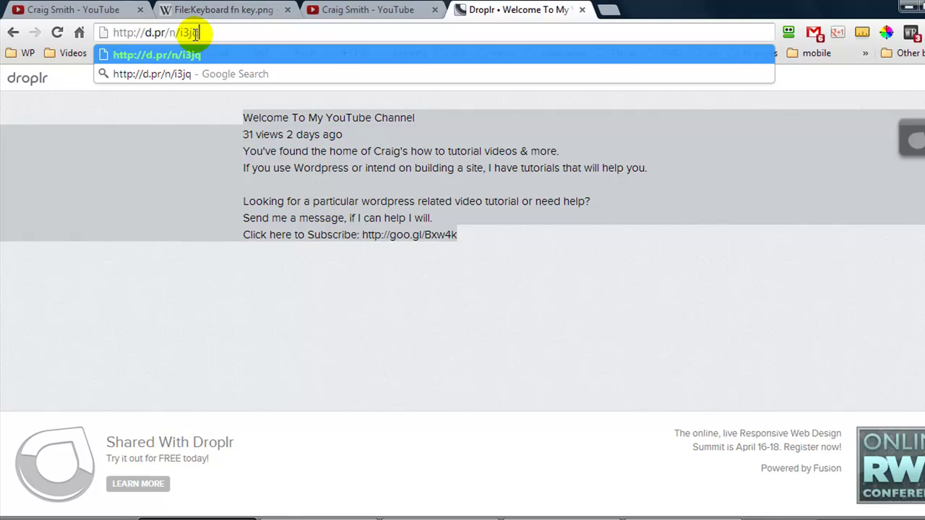
key("Return")
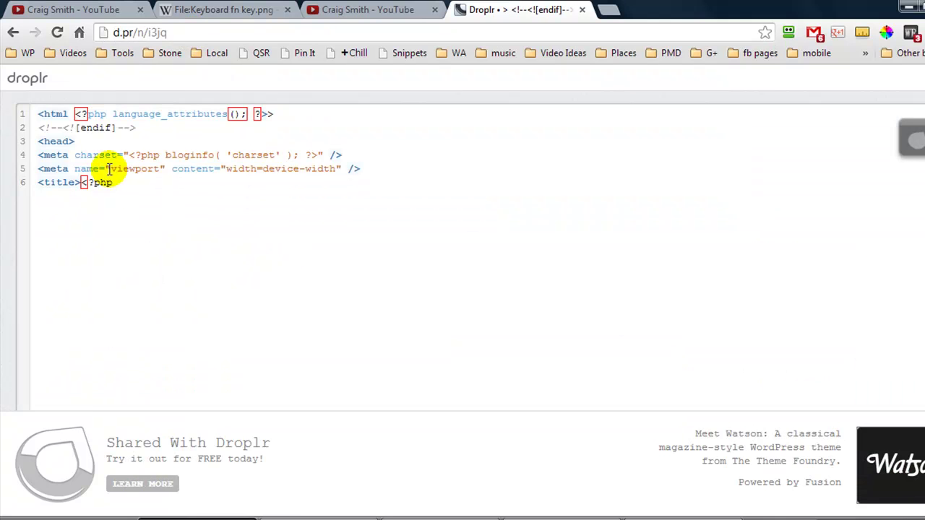
- Select the six highlighted PHP lines of header.php to inspect them, then clear the selection
left_click_drag(128, 180, 37, 115)
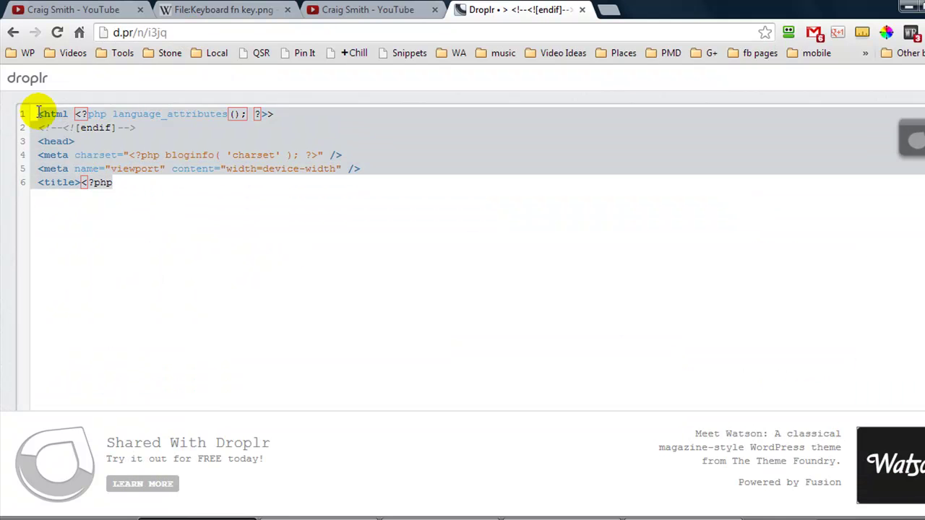
left_click(145, 214)
left_click(145, 221)
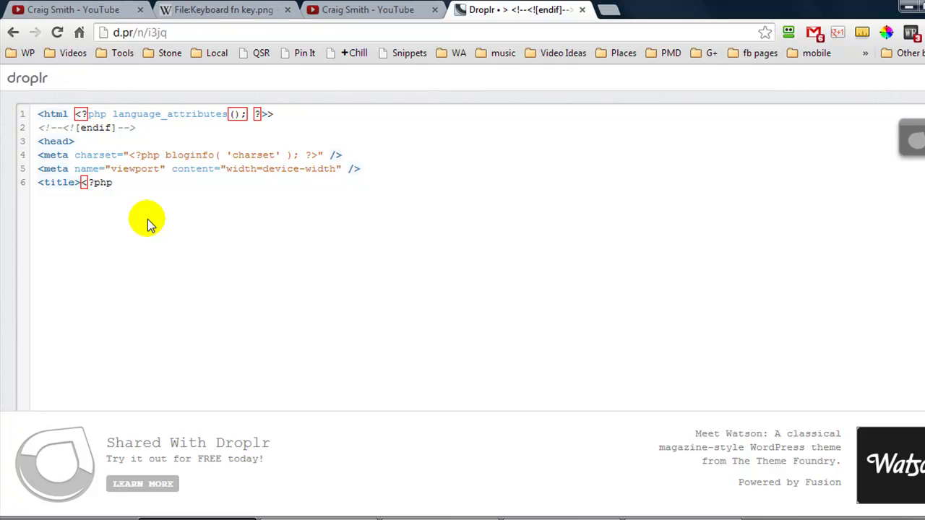
- Go to the droplr.com dashboard and filter the uploads to Images only
left_click(217, 33)
type("droplr.")
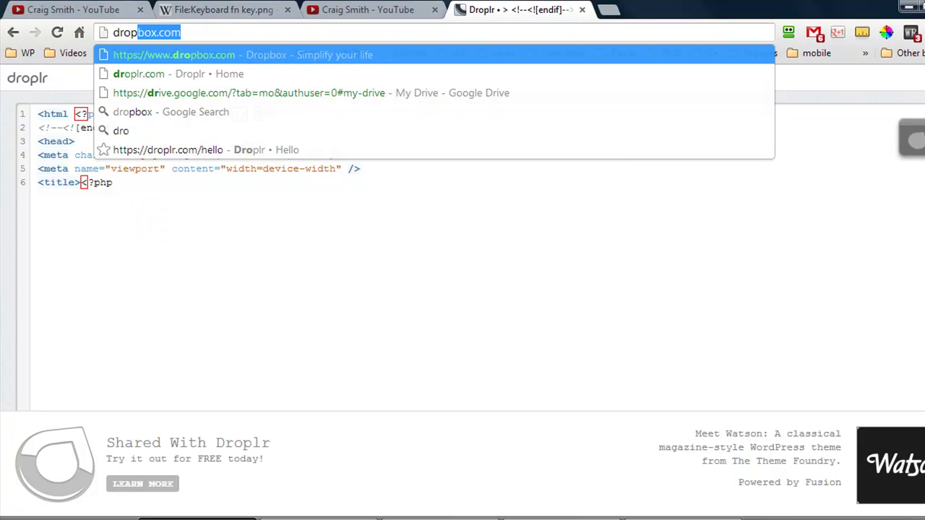
type("co")
key("Return")
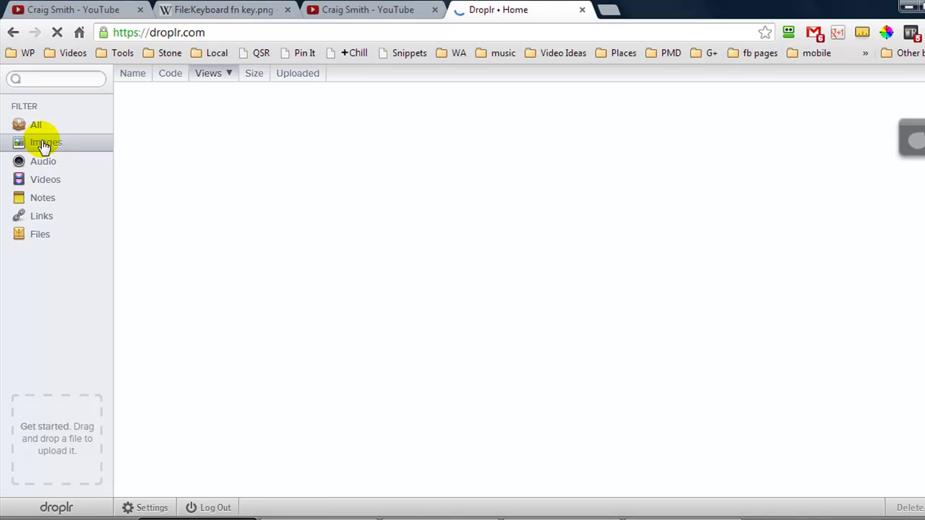
left_click(47, 144)
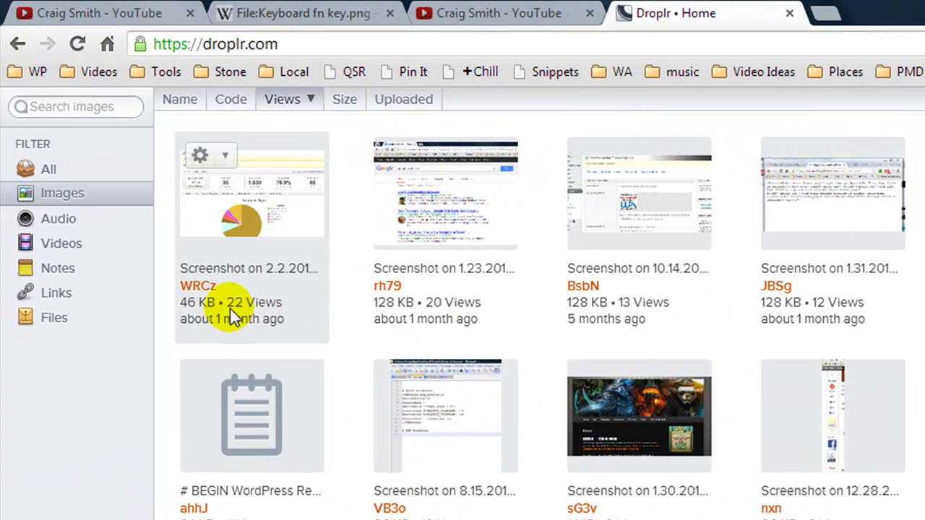
left_click(192, 288)
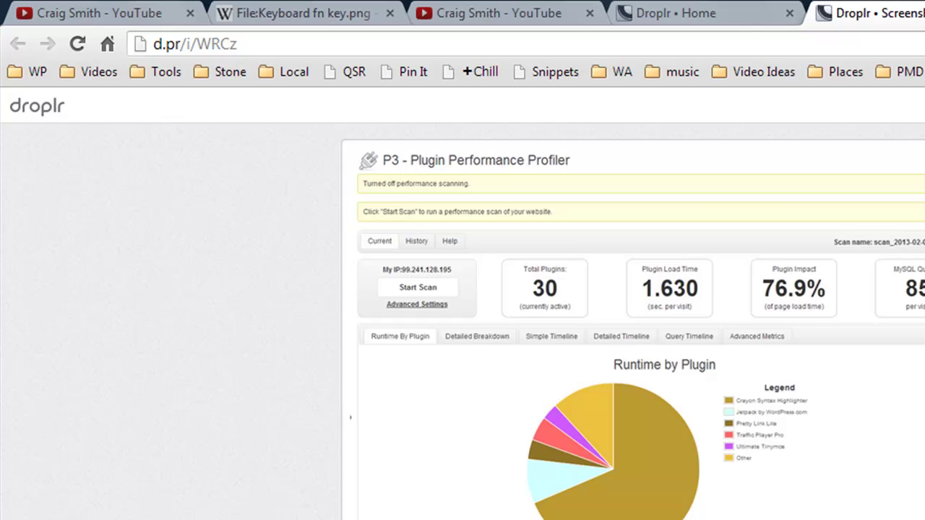
key("ctrl+w")
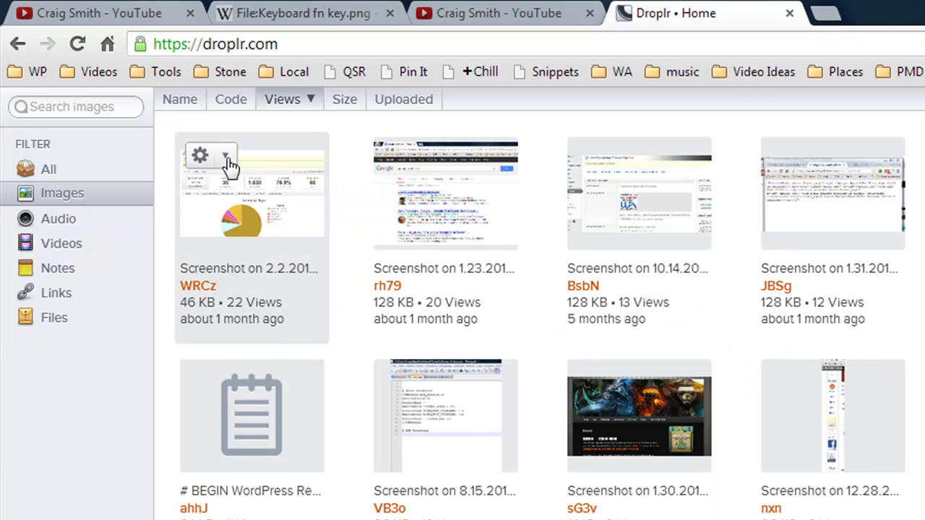
left_click(225, 157)
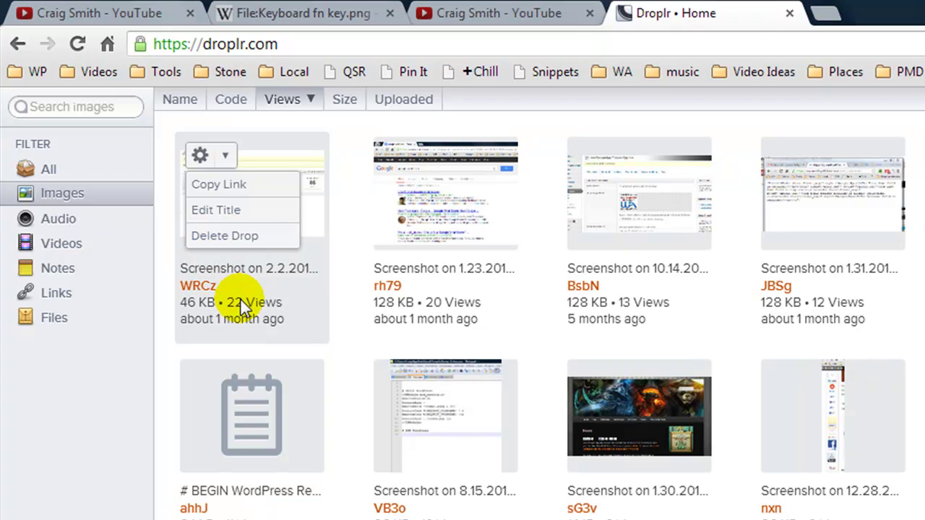
left_click(65, 244)
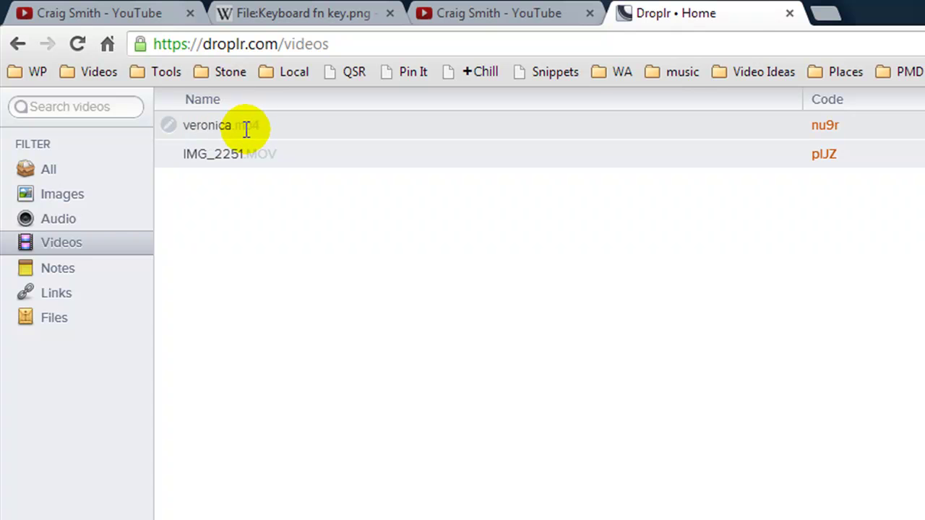
- Open veronica.mp4 via its d.pr/v/nu9r link, play it, and return to the videos list
left_click(825, 126)
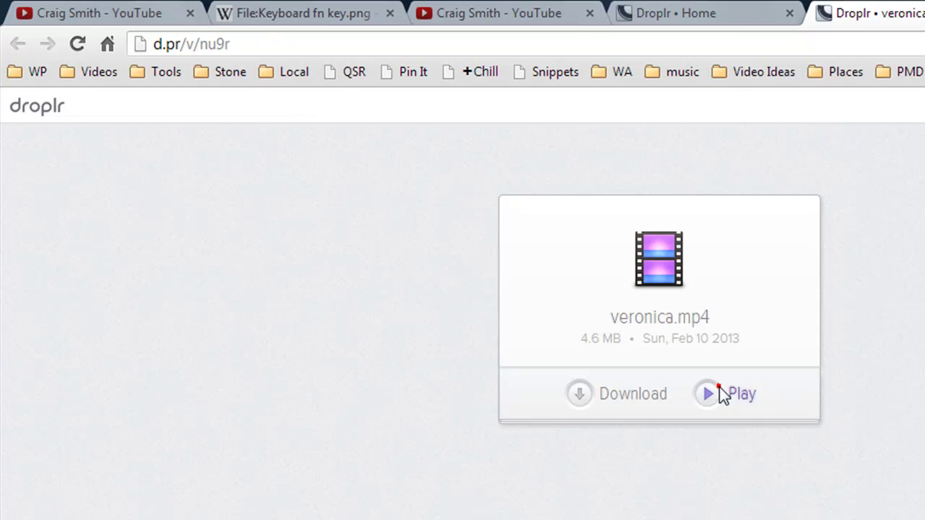
left_click(719, 391)
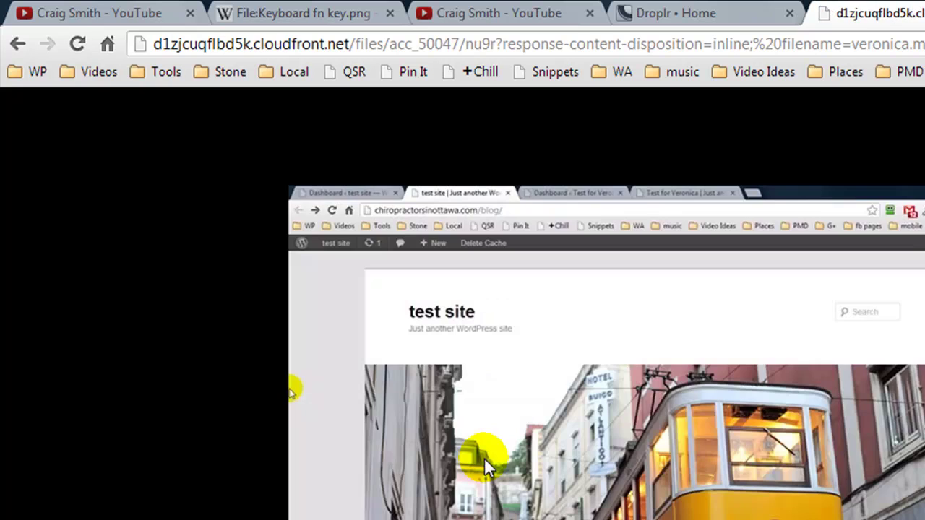
left_click(694, 13)
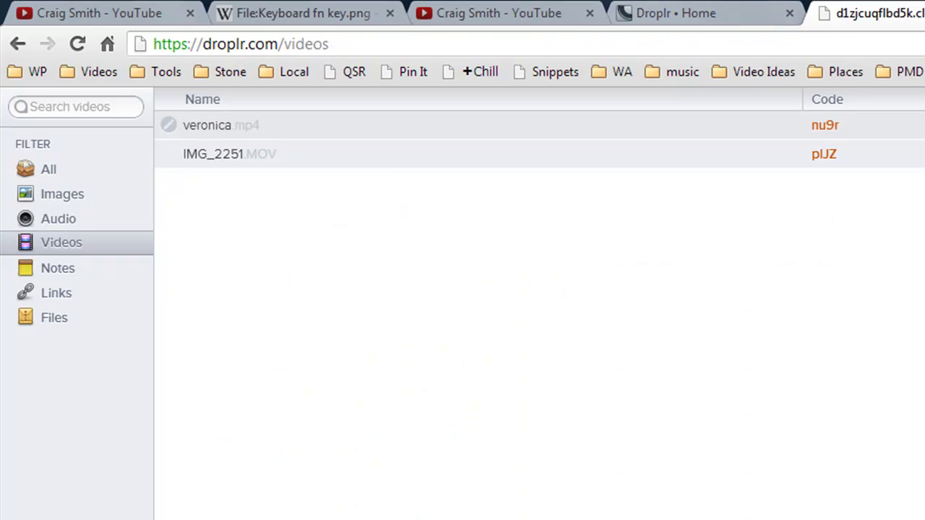
- Filter to Audio, play and pause From_Internet_1.mp3 at d.pr/a/jRLz, then close its tab
left_click(52, 221)
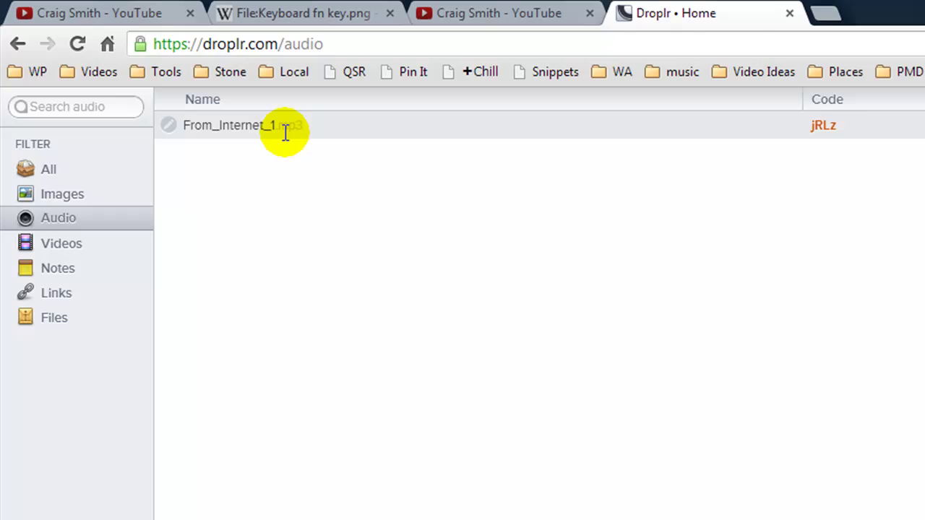
left_click(823, 131)
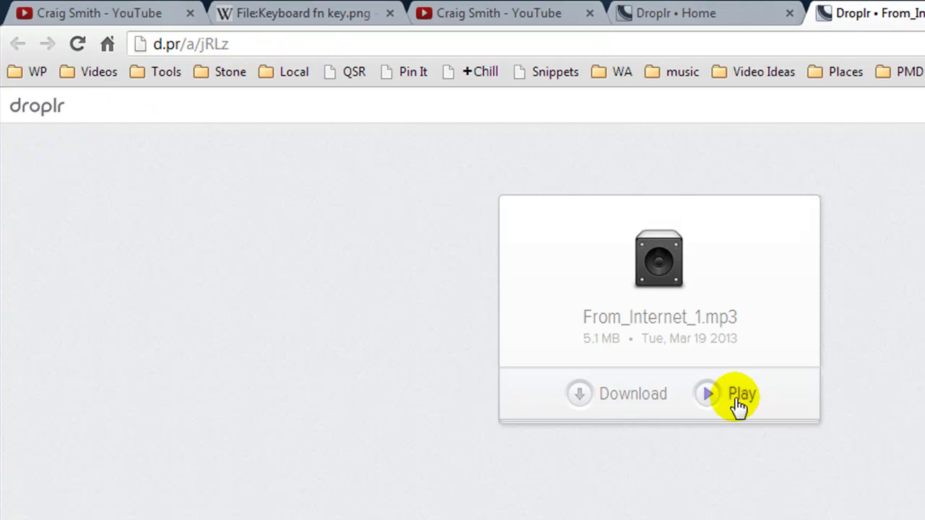
left_click(736, 399)
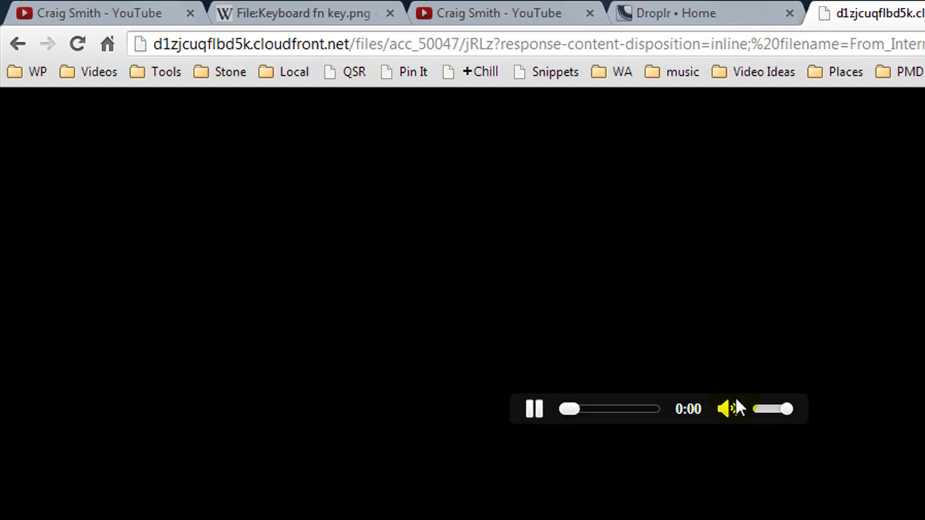
left_click(535, 412)
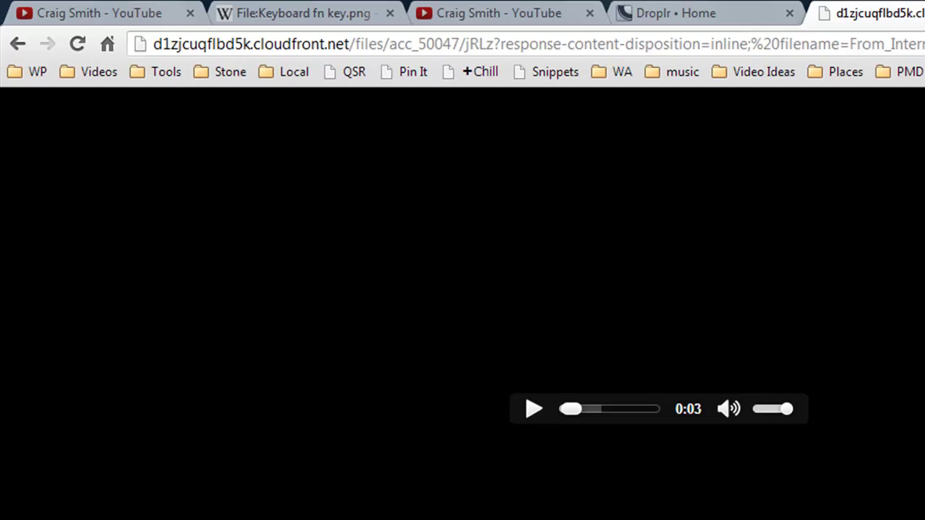
key("ctrl+w")
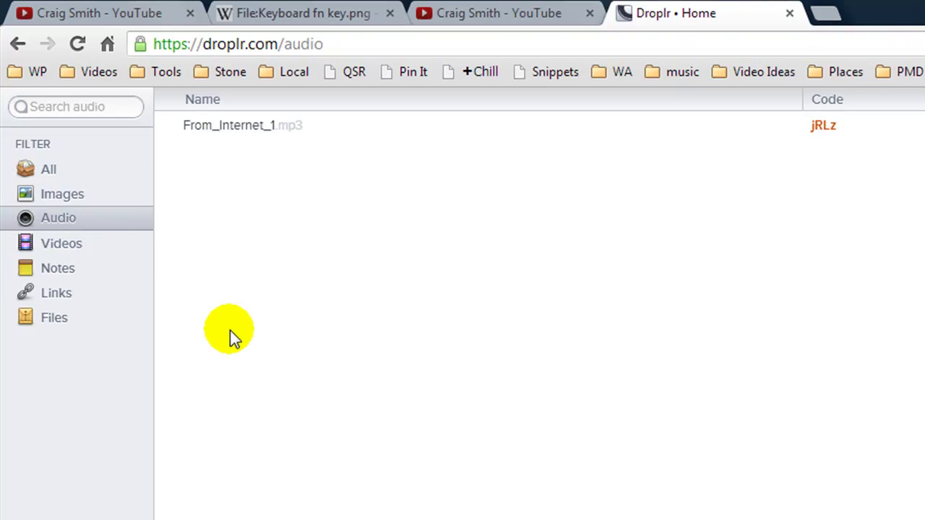